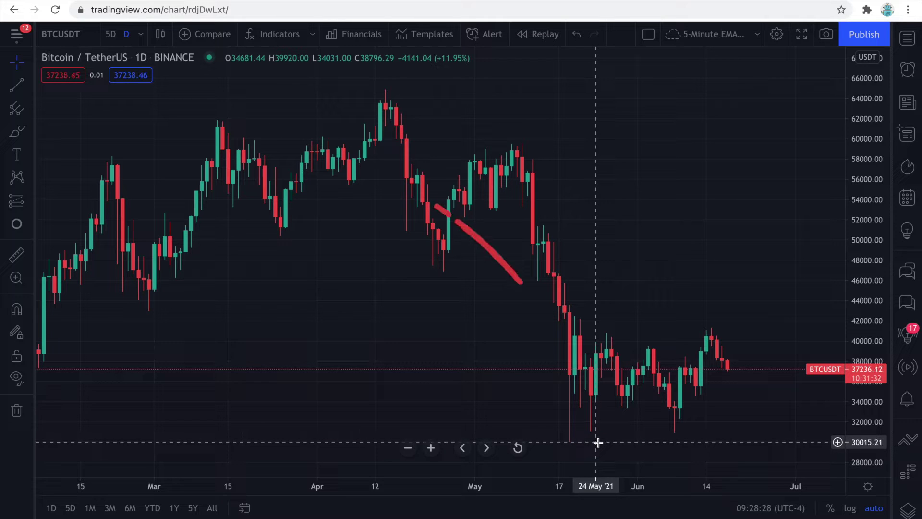
Step: Measure the mid-May BTCUSDT price drop on a percent scale and browse the search results for 2021 crypto liquidation
left_click(828, 508)
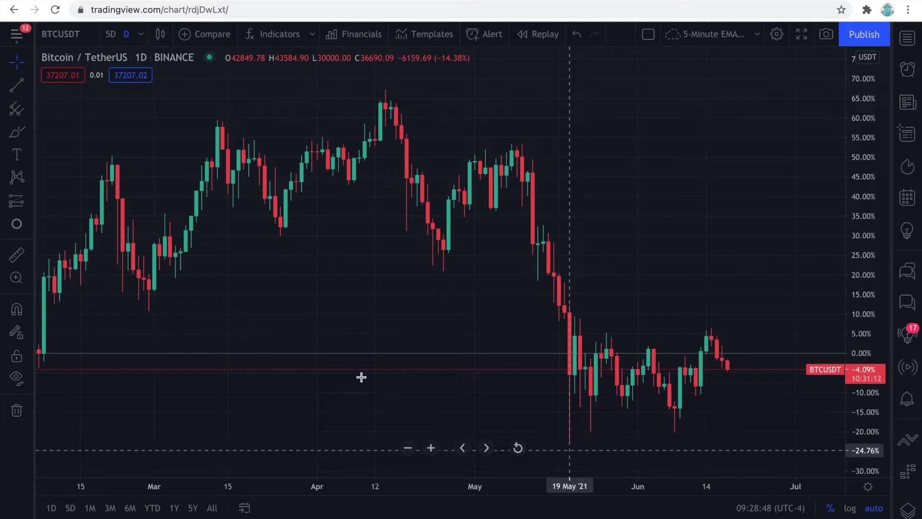
left_click(17, 254)
left_click(539, 352)
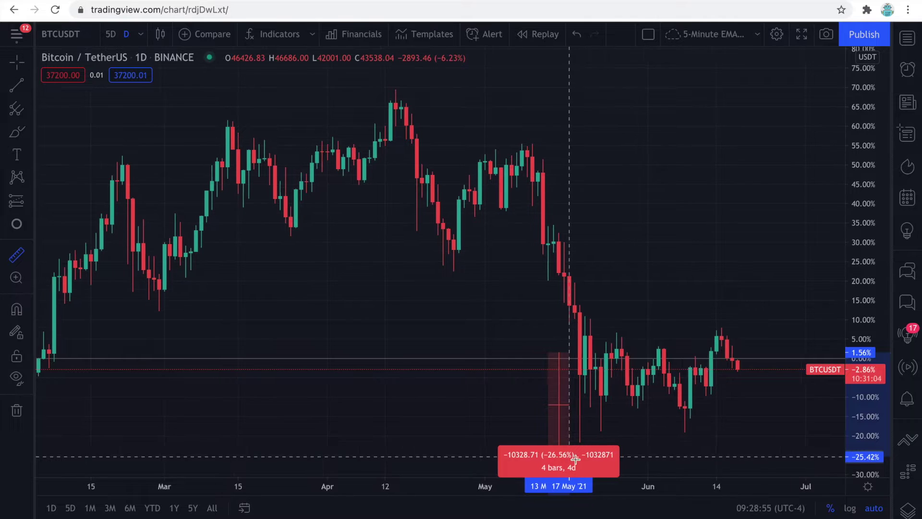
left_click_drag(563, 455, 576, 458)
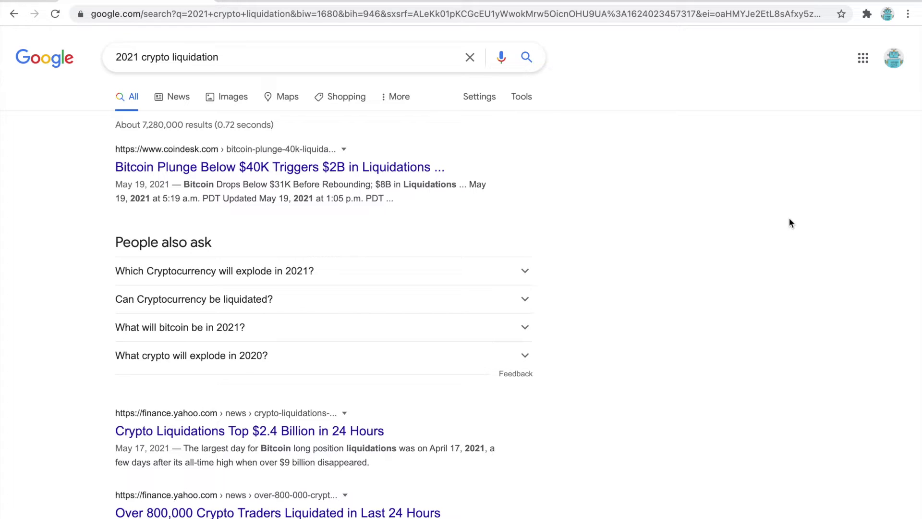
scroll(791, 222, "down", 5)
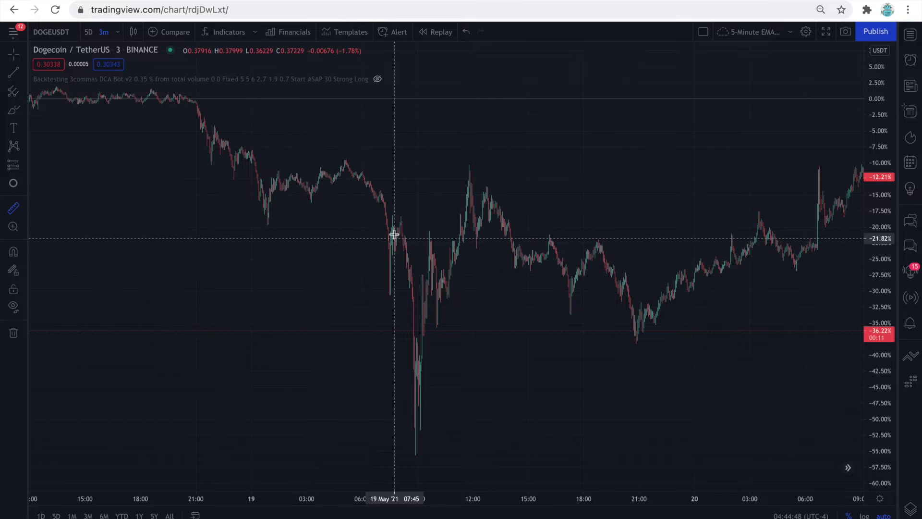
Step: Measure the 19 May price crash on the DOGEUSDT 3-minute chart and look closer at its candles
left_click(400, 219)
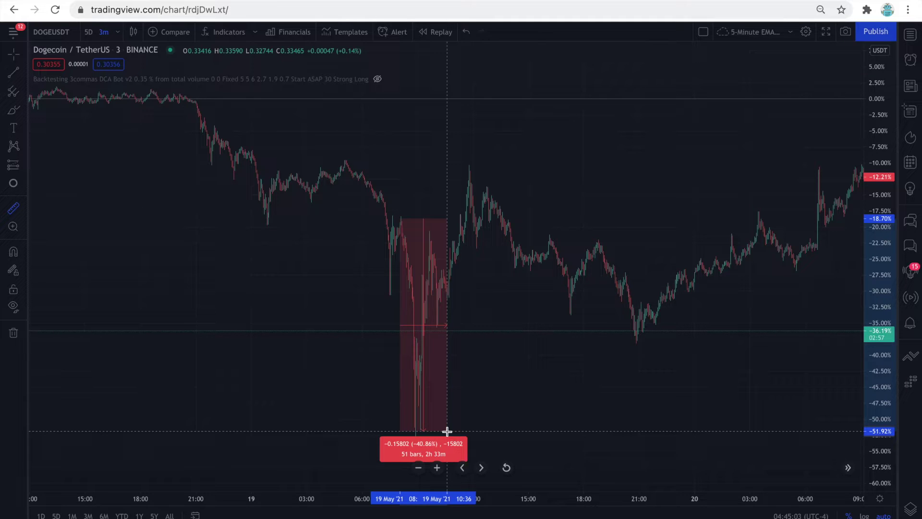
left_click(446, 432)
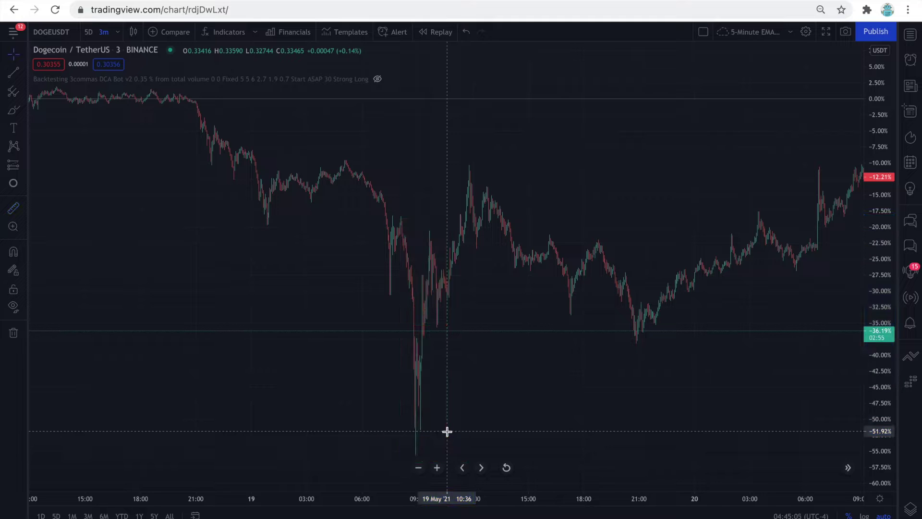
left_click_drag(476, 500, 346, 498)
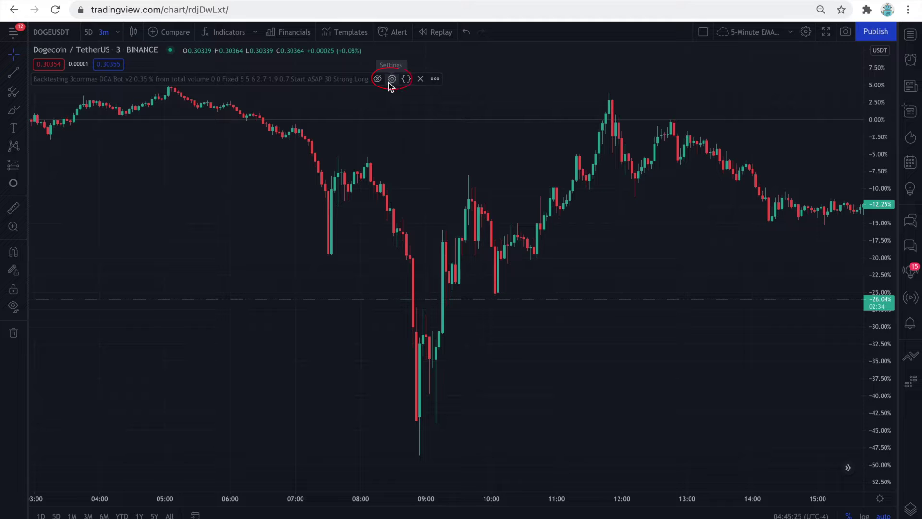
Step: Review the Backtesting 3commas DCA Bot v2 inputs, choose Start ASAP as the deal start condition and apply the settings
left_click(389, 82)
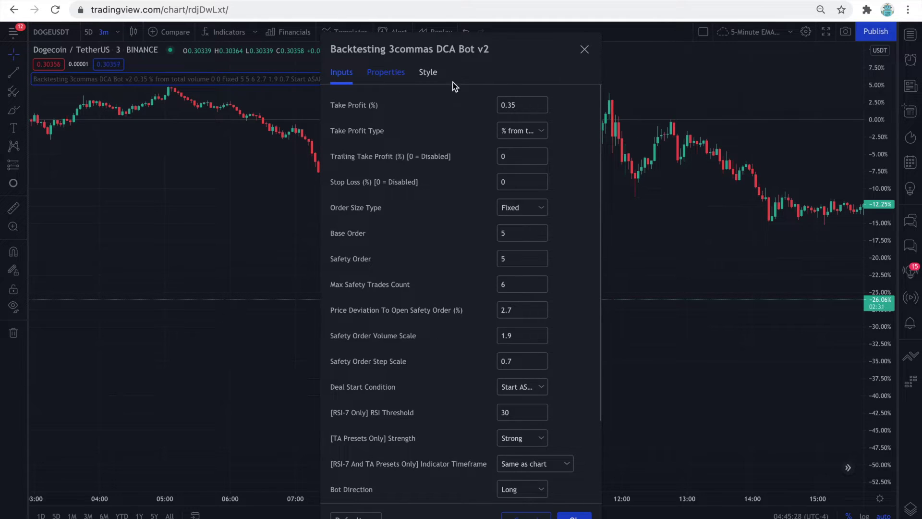
scroll(561, 109, "down", 3)
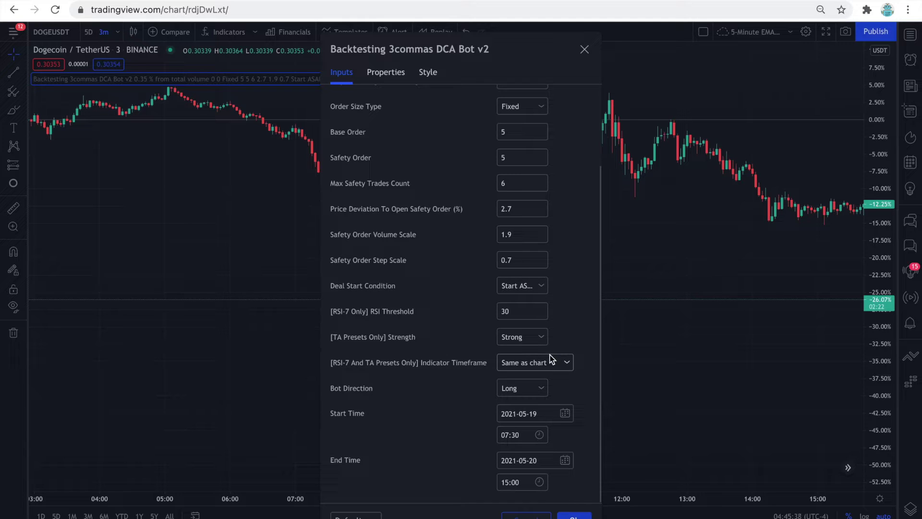
left_click(537, 289)
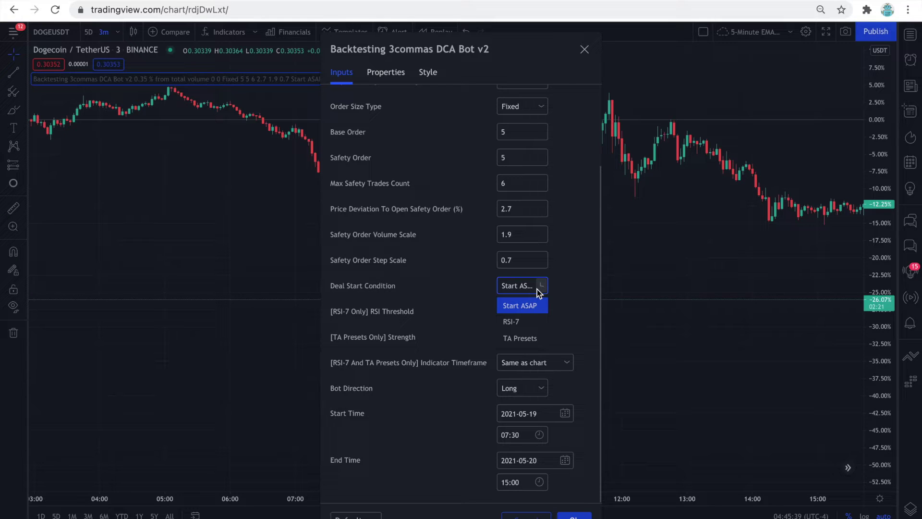
left_click(538, 306)
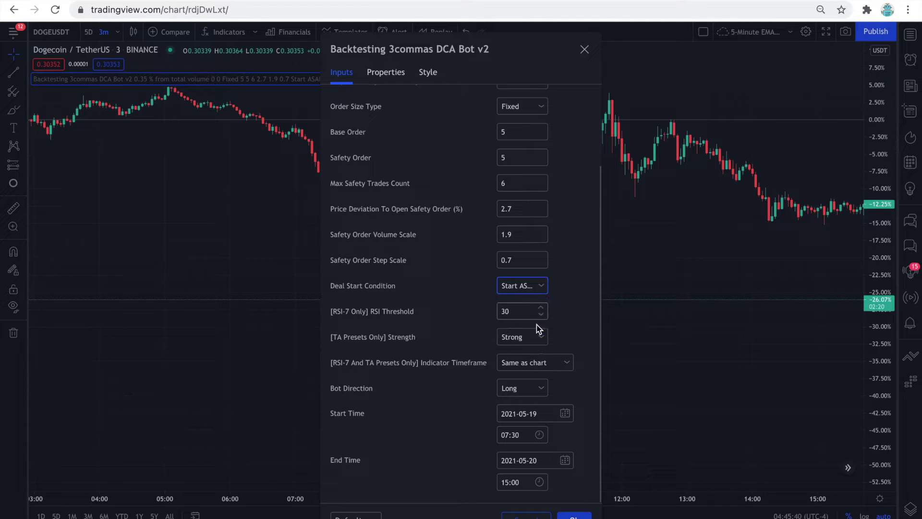
left_click(542, 415)
left_click(577, 516)
left_click(577, 517)
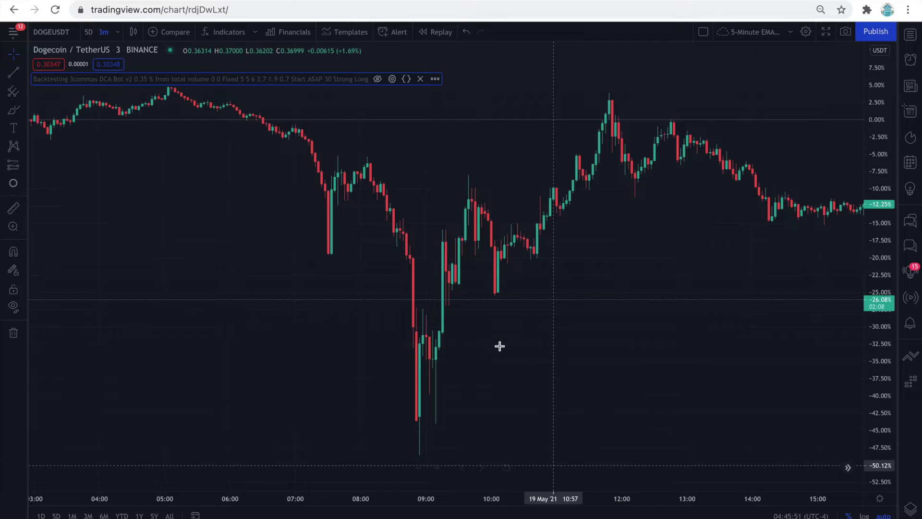
Step: Show the Backtesting 3commas DCA Bot v2 trades on the DOGEUSDT chart and collapse the strategy tester to enlarge the chart
left_click(378, 79)
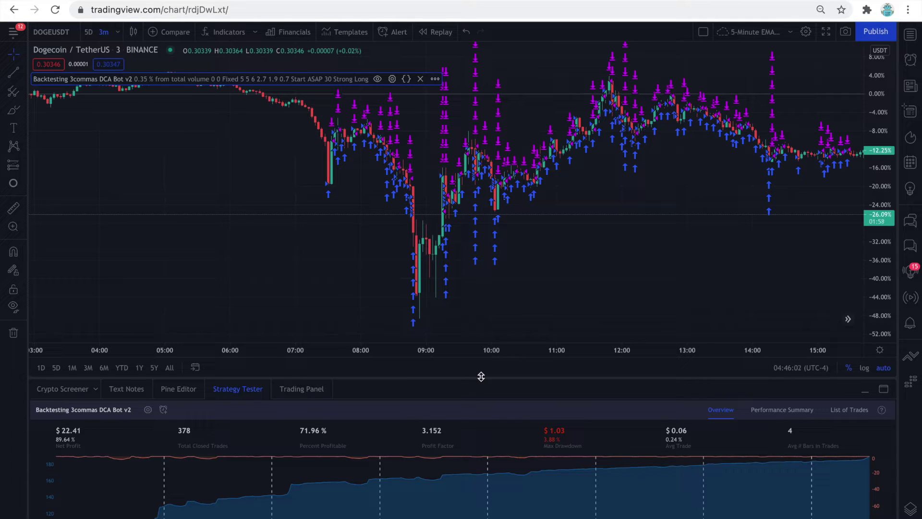
left_click_drag(481, 377, 502, 406)
left_click_drag(475, 499, 231, 486)
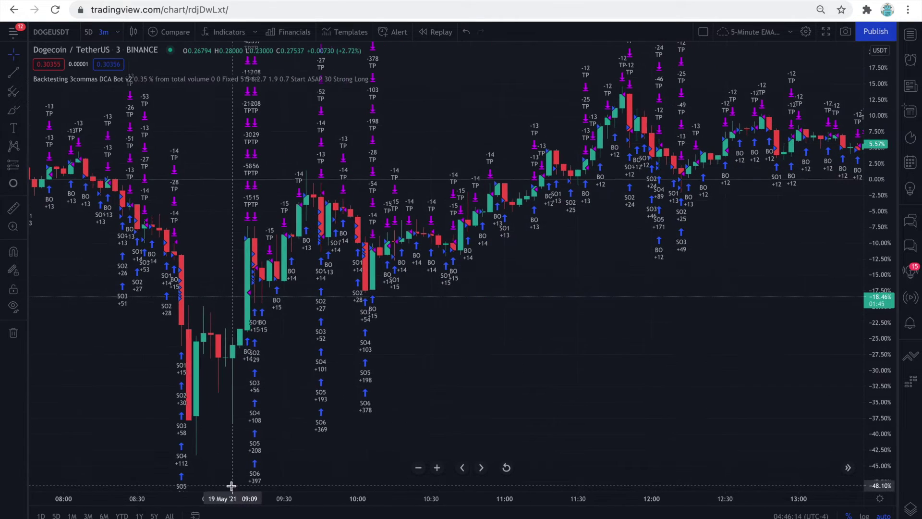
left_click_drag(266, 391, 524, 276)
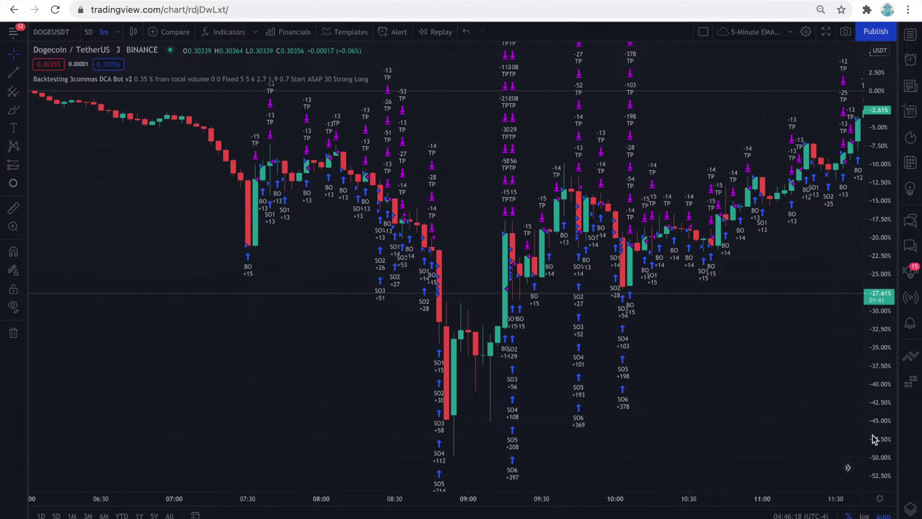
Step: Return the price scale from percent to regular prices and measure the price fall just before 09:00 on 19 May
key("alt+p")
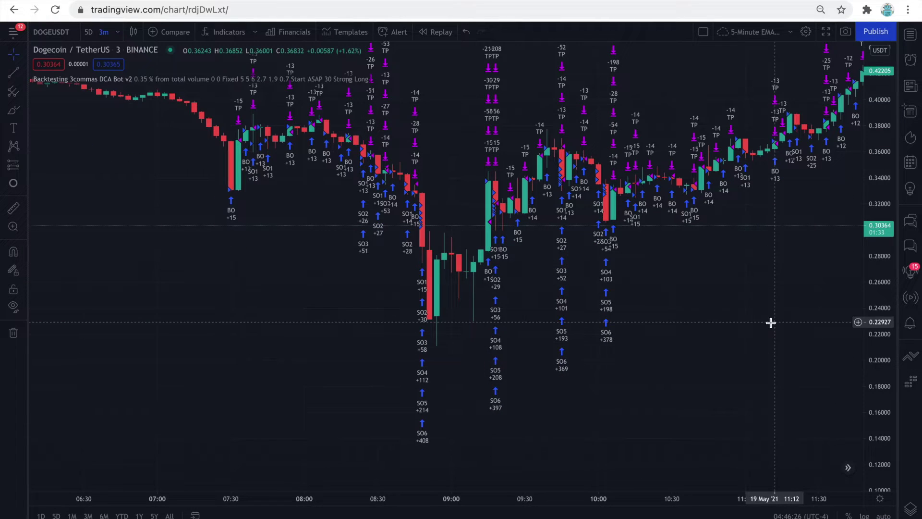
left_click_drag(376, 498, 270, 428)
scroll(404, 362, "left", 5)
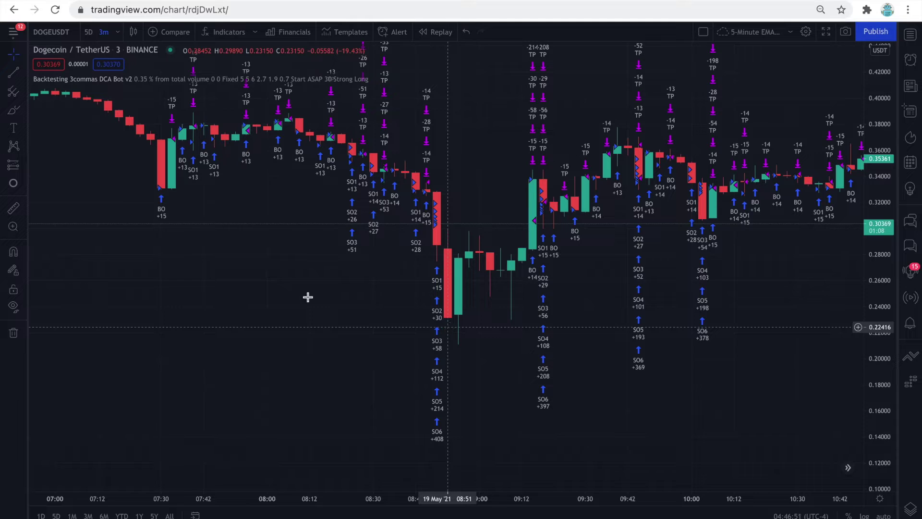
left_click(13, 210)
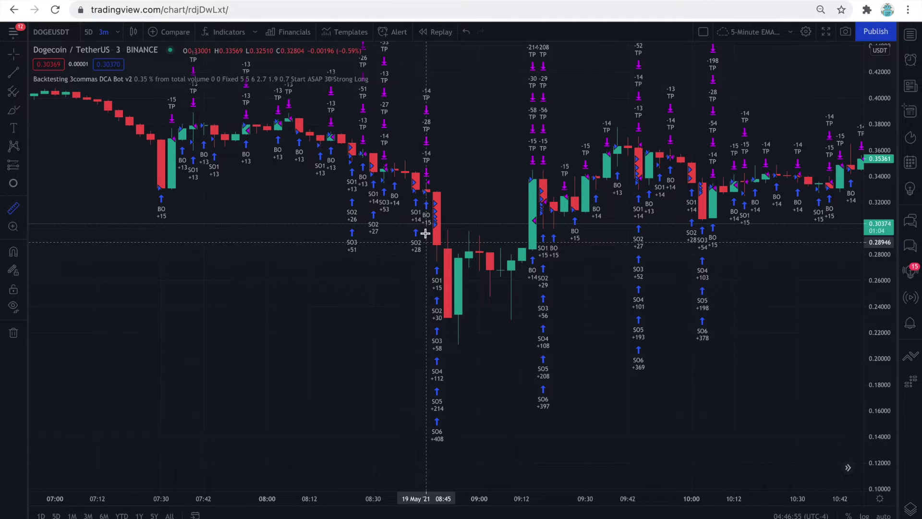
left_click(451, 213)
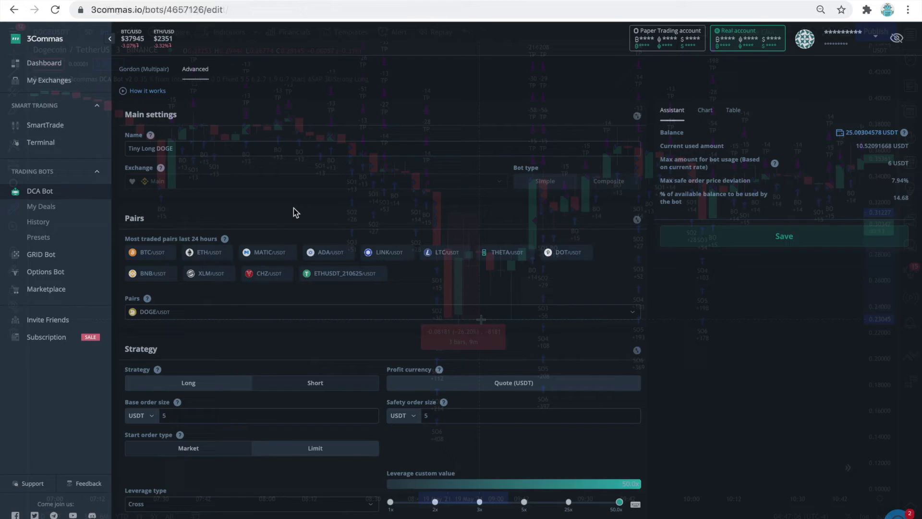
Step: Capture a screenshot of the Safety orders section in the Tiny Long DOGE bot settings on 3Commas
scroll(293, 208, "down", 3)
scroll(294, 208, "down", 3)
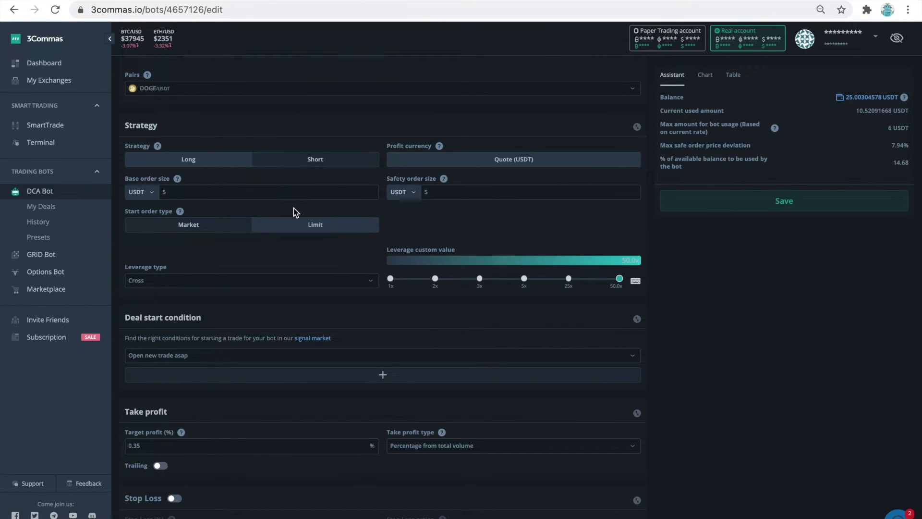
scroll(293, 208, "down", 6)
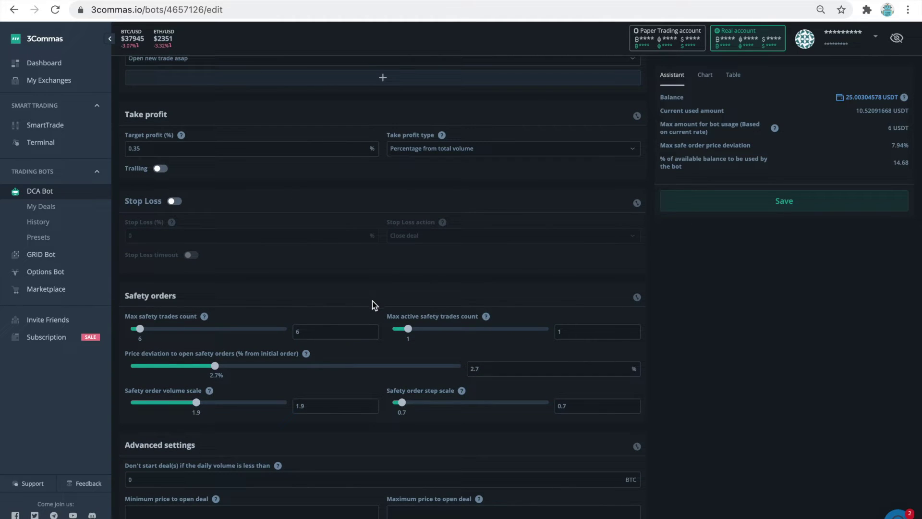
key("super+shift+4")
left_click_drag(114, 279, 650, 426)
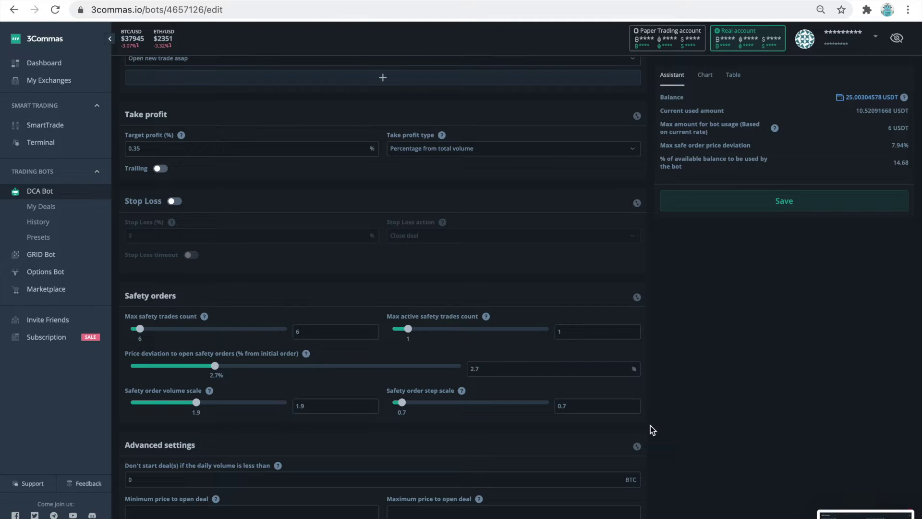
Step: View the bot's used-amount chart, open the table of used amounts for each step and capture a screenshot of it
scroll(651, 426, "up", 15)
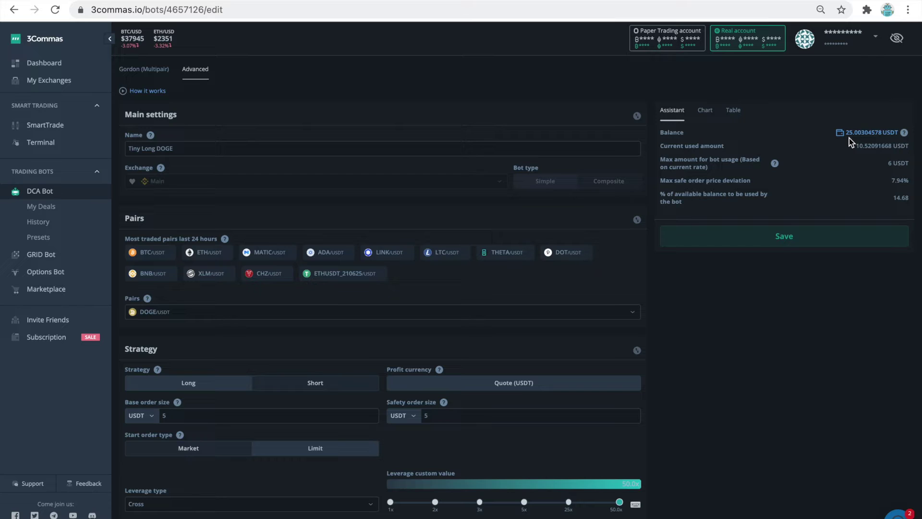
left_click(705, 116)
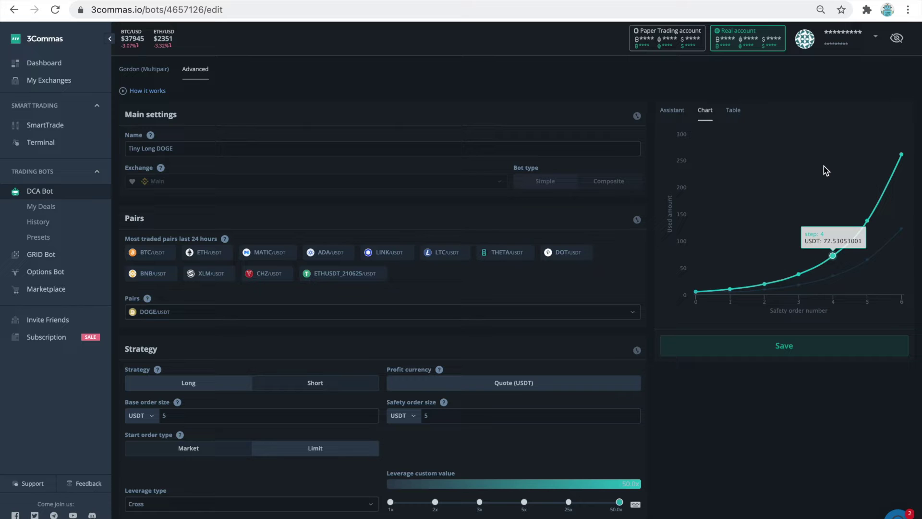
left_click(740, 113)
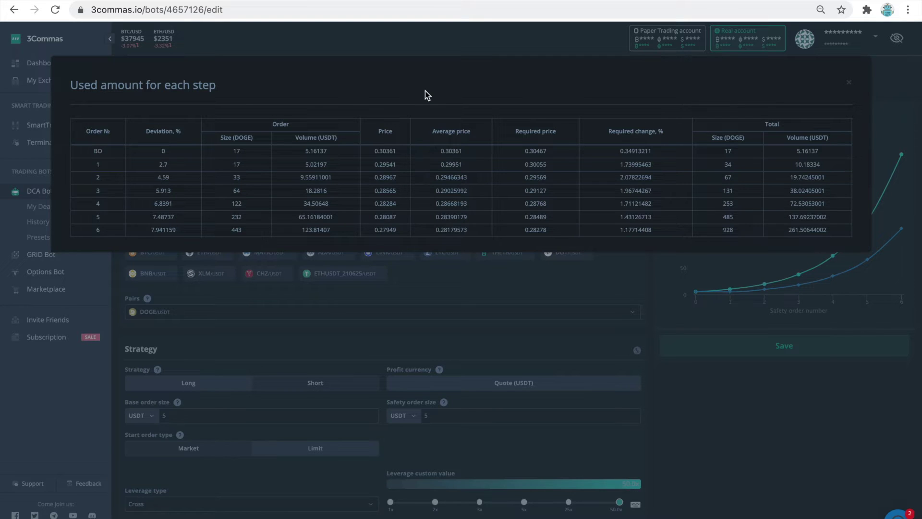
key("super+shift+4")
left_click_drag(58, 75, 860, 244)
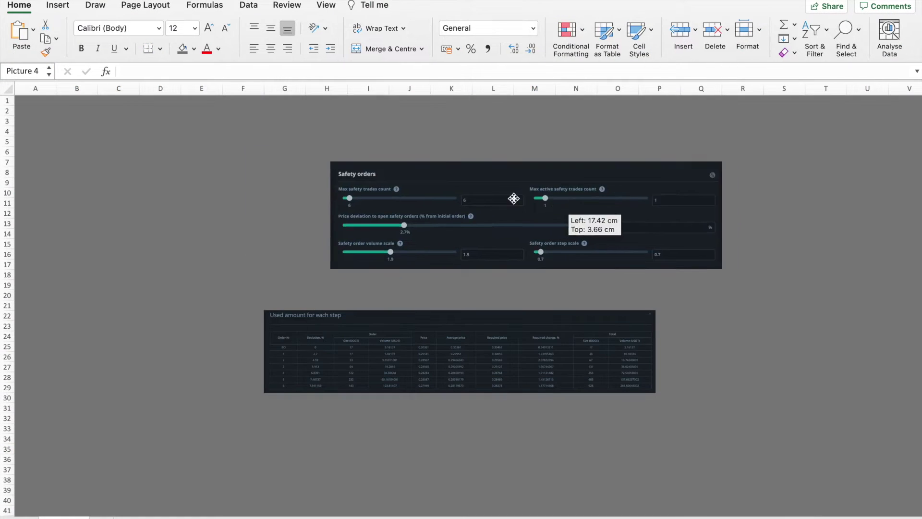
Step: In Excel, enlarge and align the two pasted screenshots, placing the used-amount table above the Safety orders picture
left_click_drag(515, 200, 325, 230)
left_click_drag(426, 367, 395, 154)
left_click_drag(364, 266, 409, 425)
left_click_drag(387, 156, 267, 194)
left_click_drag(504, 217, 859, 290)
left_click_drag(589, 194, 522, 171)
left_click_drag(410, 391, 421, 366)
left_click(326, 459)
Step: Draw an arrow from the 2.7% price deviation setting to the 2.7 entry in the Deviation column, about 11.4 by 10.4 cm
left_click(58, 5)
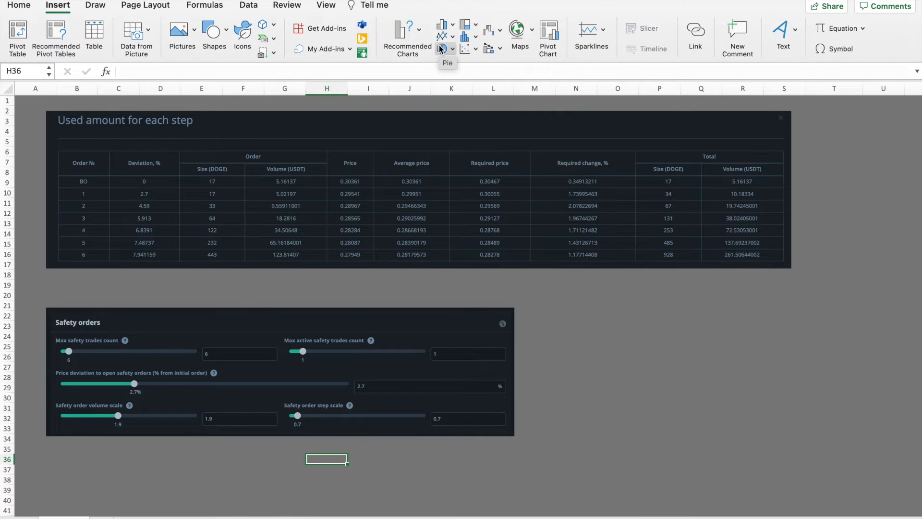
left_click(214, 30)
left_click(254, 73)
left_click_drag(378, 384, 178, 207)
Step: Format the arrow as a white line with a width of 2.5 pt and close the shape formatting
double_click(174, 202)
left_click(901, 225)
left_click(808, 262)
left_click(884, 264)
type("3")
key("Return")
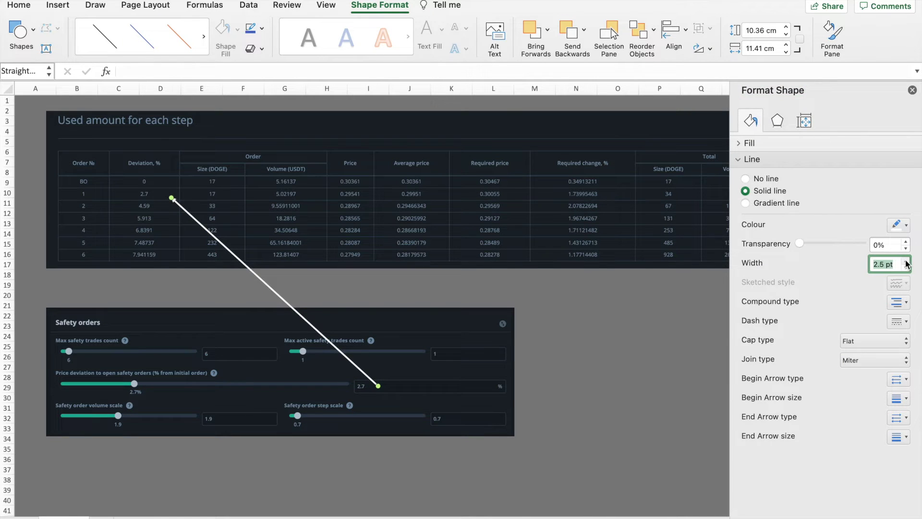
left_click(638, 428)
Step: Add a matching arrow from the 1.9 safety order volume scale to the base order's Size (DOGE) entry, about 12.5 cm high
left_click(276, 292)
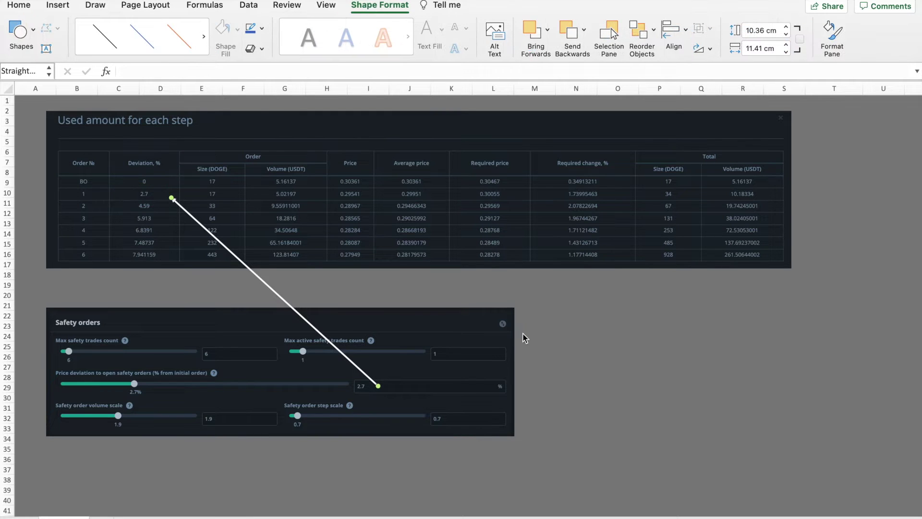
left_click_drag(227, 250, 221, 406)
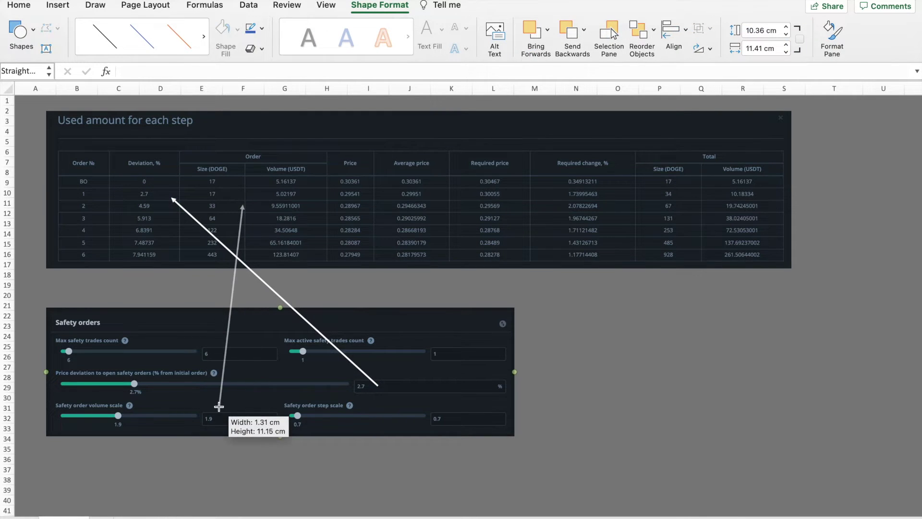
left_click_drag(243, 204, 228, 183)
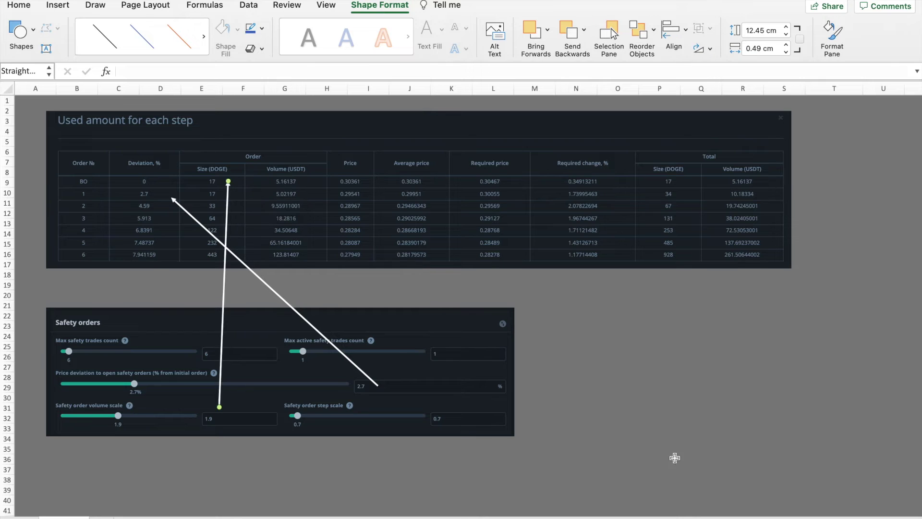
left_click(644, 426)
Step: Enter the heading Order Number in N22, apply borders to all cells of N22:T31 and fit column N to its text
left_click(576, 316)
type("Order Number")
left_click_drag(577, 316, 819, 411)
left_click(148, 48)
left_click(618, 316)
double_click(597, 88)
Step: Fill the cells under Order Number with Base Order and the series 1 Safety Order through 6 Safety Order
left_click(581, 326)
type("Base Order")
key("Return")
type("1 Safety Order")
key("Return")
left_click(581, 336)
mouse_move(607, 342)
left_mouse_down()
mouse_move(606, 404)
mouse_move(606, 388)
left_mouse_up()
Step: Shade the table's header row grey, add the headings Deviation in O22 and Price in P22, and adjust column O's width
left_click_drag(581, 316, 828, 313)
left_click(182, 48)
left_click(629, 317)
type("Deviation")
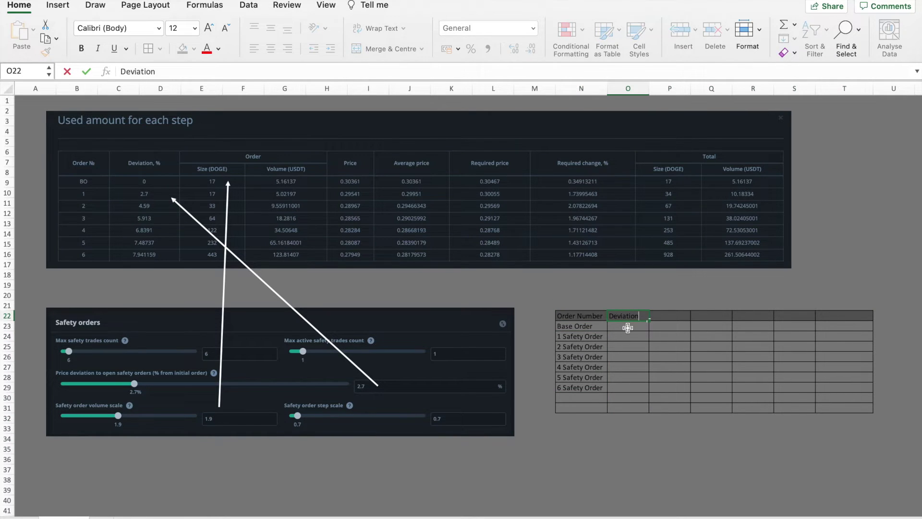
key("Return")
left_click_drag(649, 89, 668, 88)
left_click(687, 448)
left_click(682, 315)
type("Price")
left_click(671, 441)
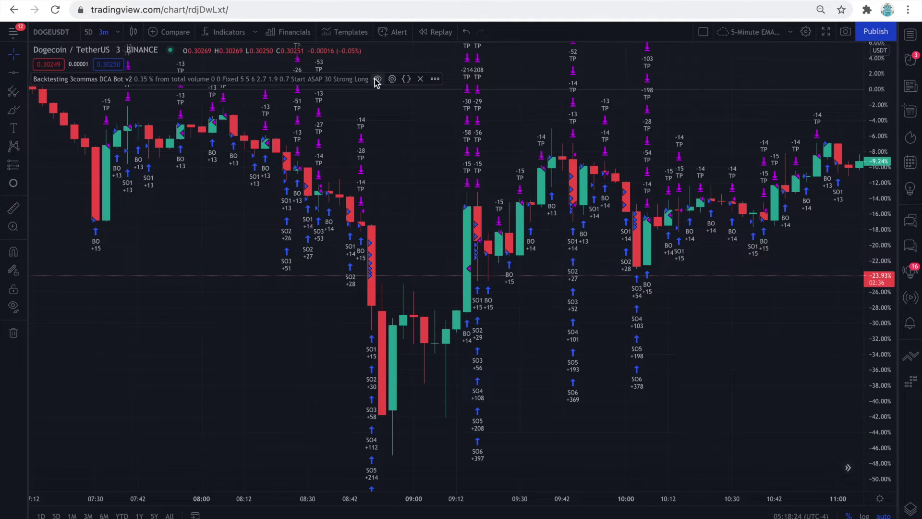
Step: Hide the Backtesting 3commas DCA Bot v2 indicator and draw a horizontal line through the large red crash candles at about 0.34472
left_click(377, 80)
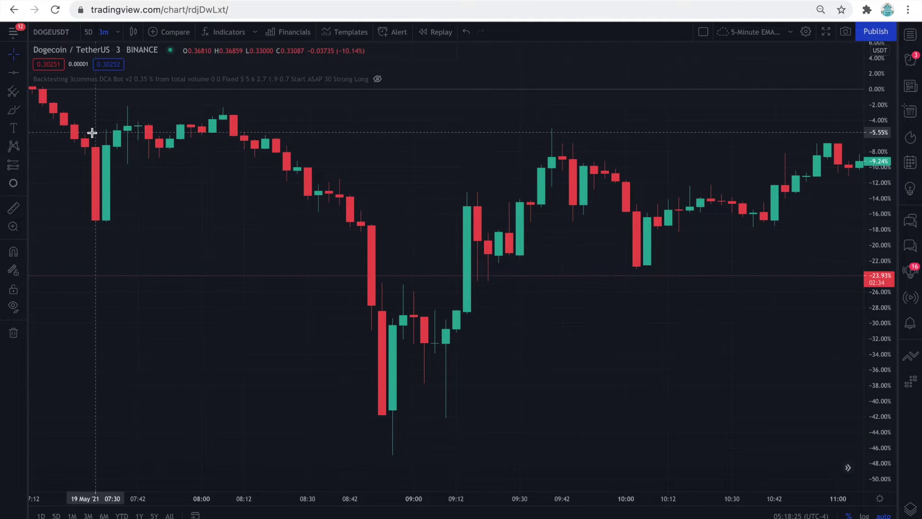
left_click(17, 76)
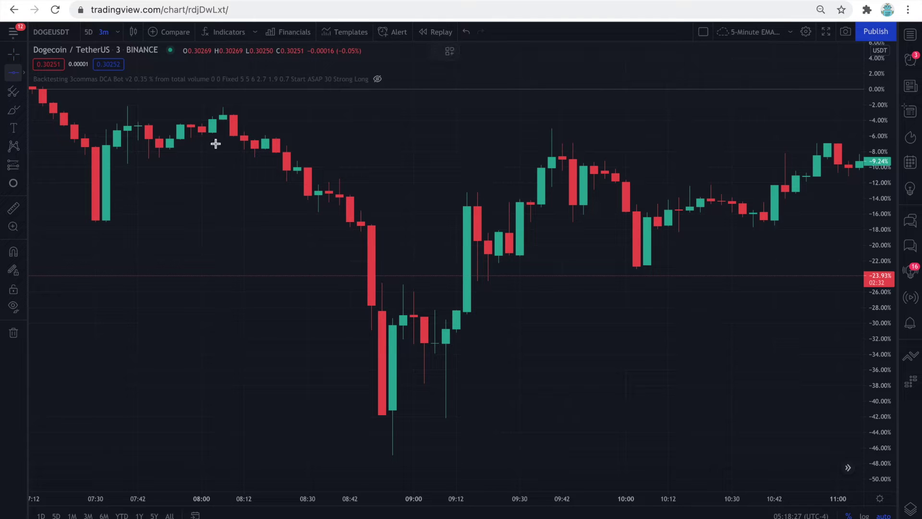
left_click(372, 193)
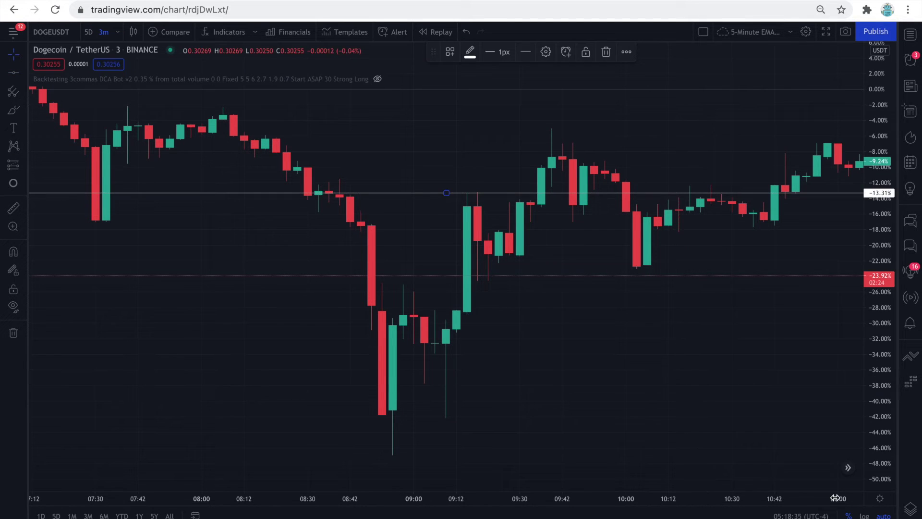
Step: Switch the chart scale from percentages to prices and label the horizontal line Base Order (0.33472)
left_click(848, 516)
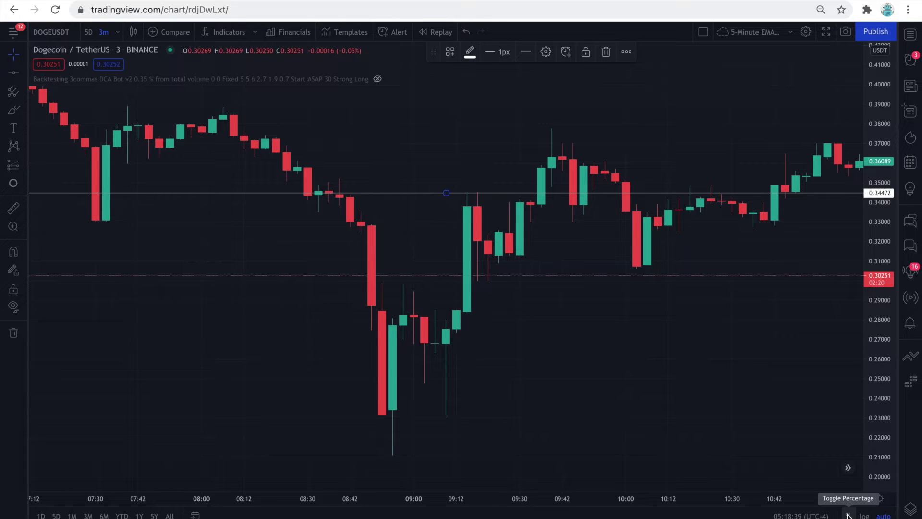
left_click_drag(414, 194, 414, 193)
double_click(415, 194)
type("Base Order (0.33472)")
left_click(456, 215)
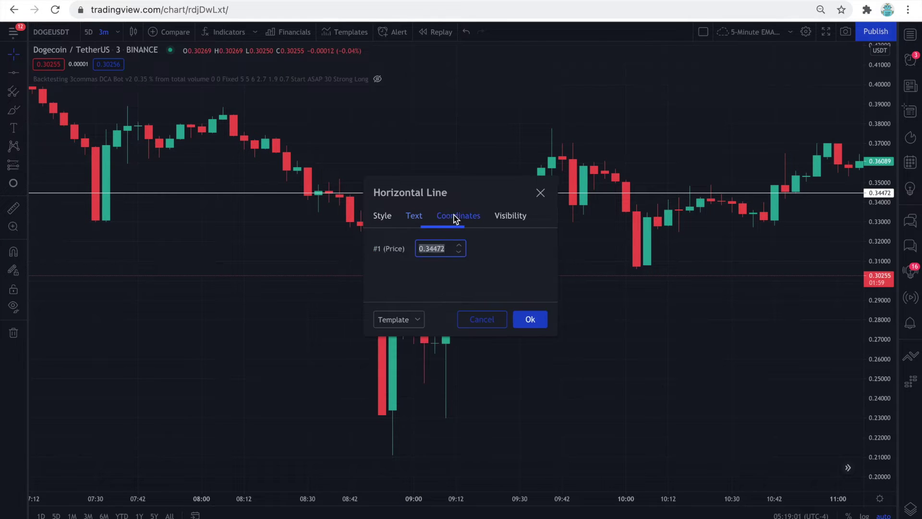
left_click(530, 319)
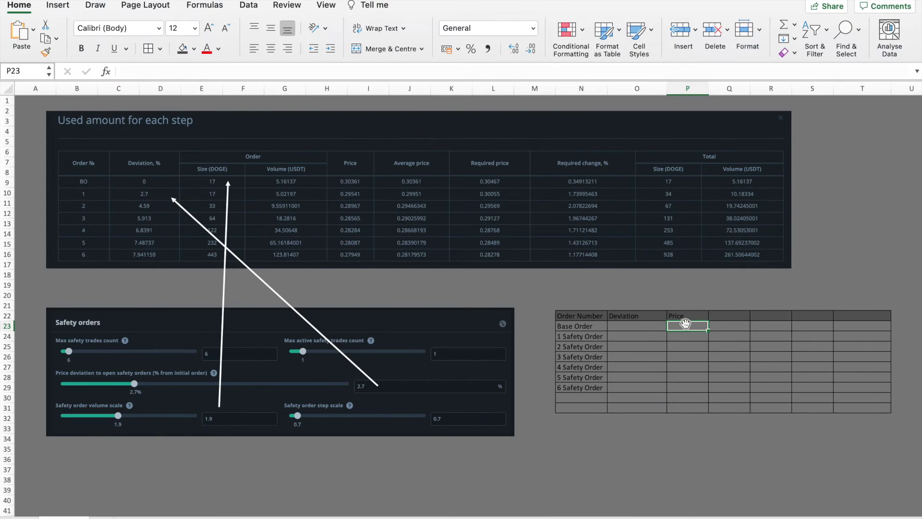
Step: Switch to the Excel workbook and enter the base order price 0.34472 in P23
left_click(487, 72)
type("0.34472")
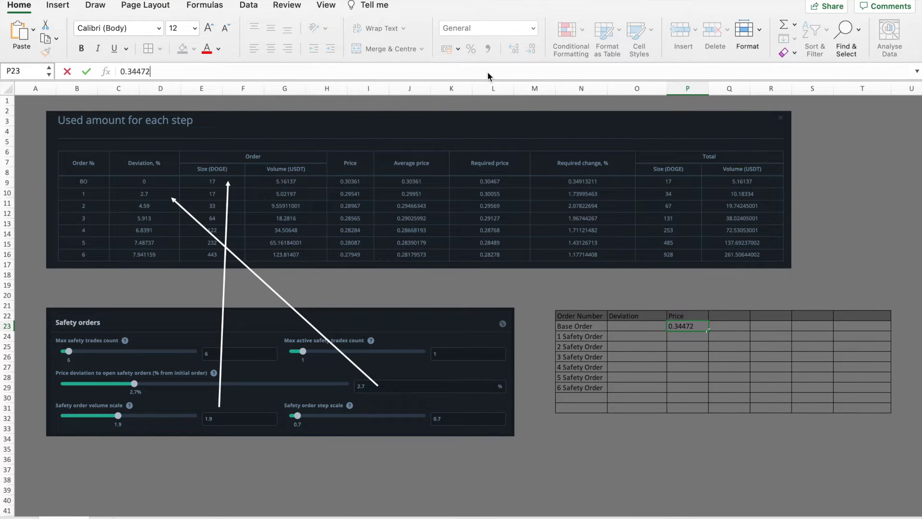
key("Return")
Step: Set up the Deviation % and Price Deviation columns ahead of Price and enter 2.7% for the 1 Safety Order in O24
left_click(619, 327)
left_click(650, 339)
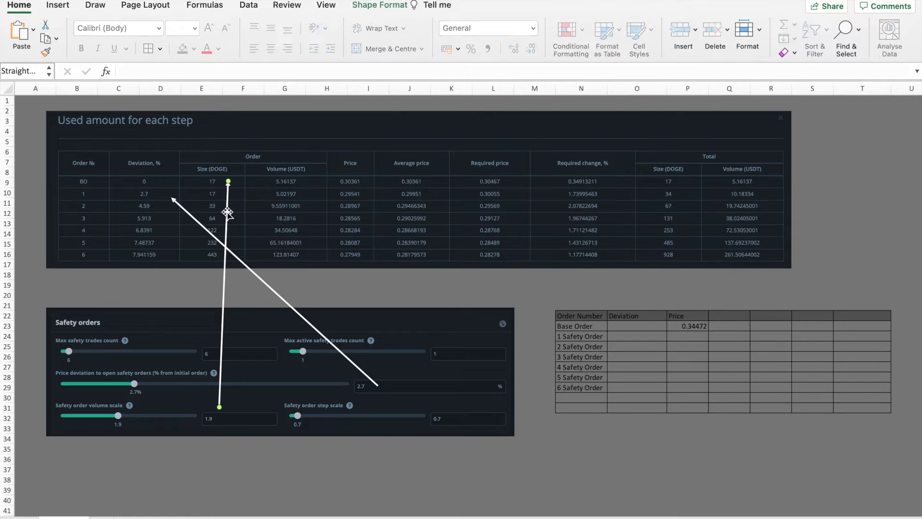
left_click(642, 314)
left_click(650, 336)
type("2.7")
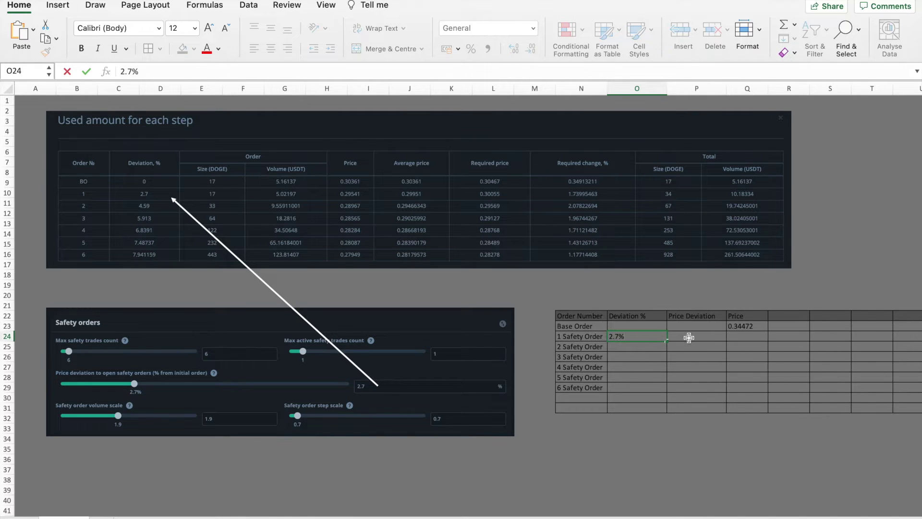
Step: Calculate the 1 Safety Order's price deviation in P24 with =Q23*O24
left_click(689, 343)
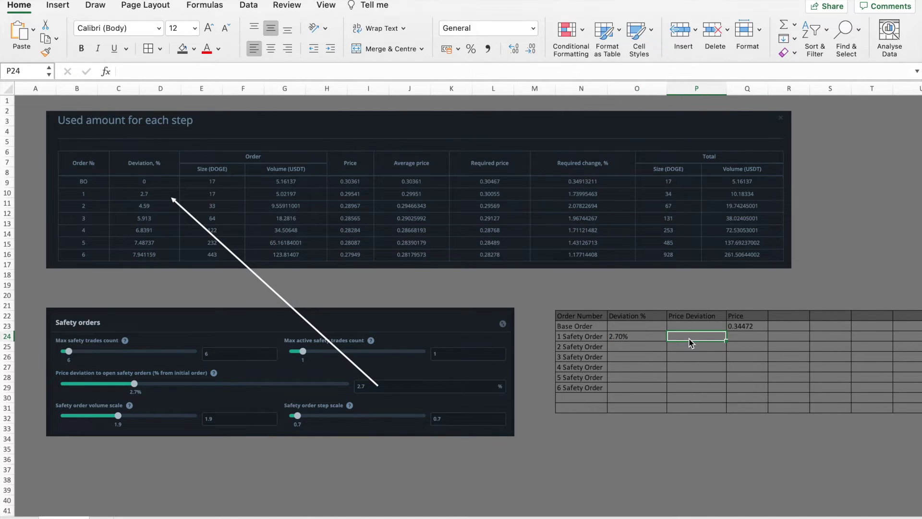
type("=")
left_click(743, 327)
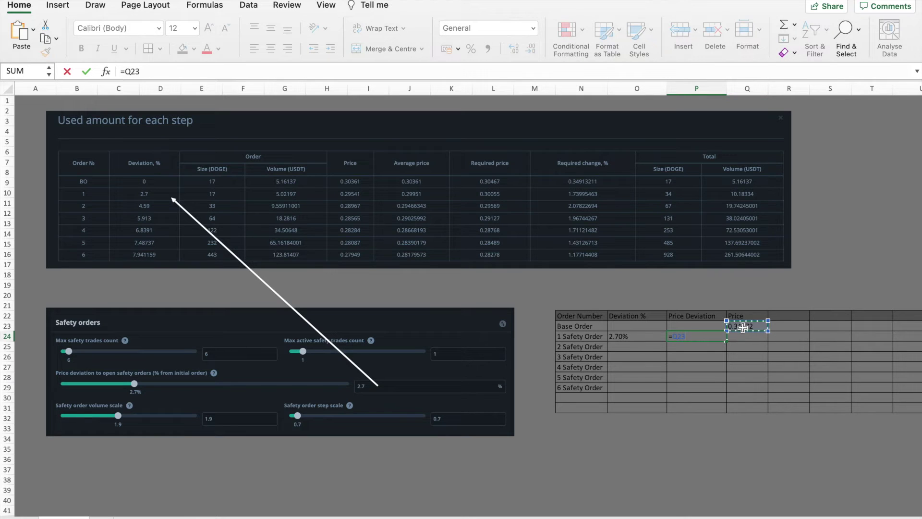
type("*")
left_click(647, 335)
key("Return")
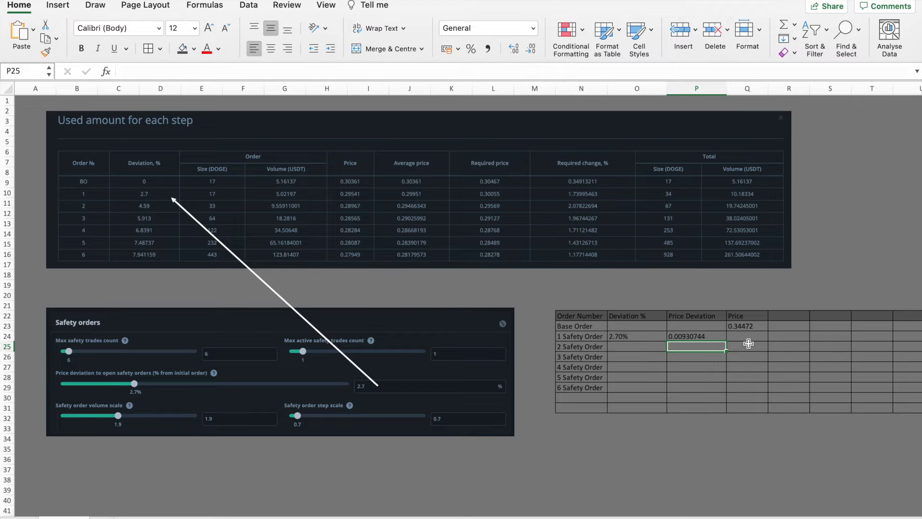
Step: Calculate the 1 Safety Order's price in Q24 with =Q23-P24
left_click(749, 338)
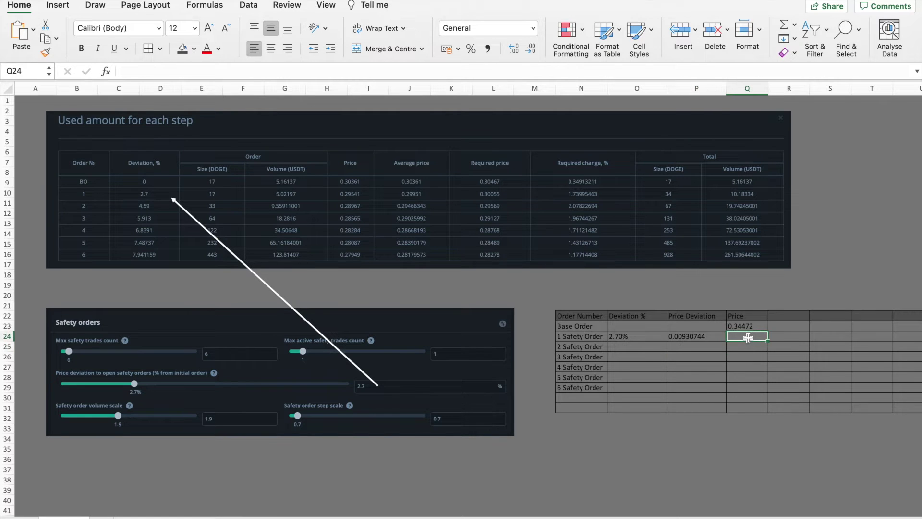
type("=")
left_click(745, 326)
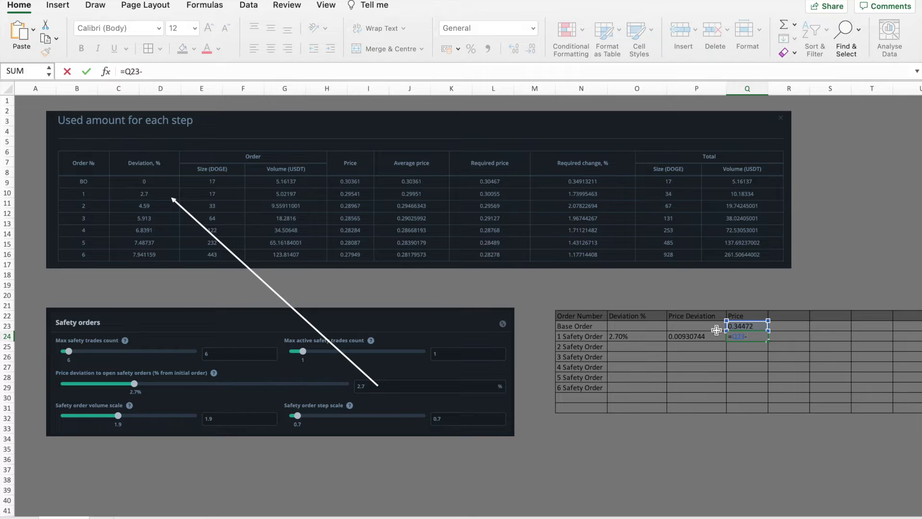
type("-")
left_click(700, 336)
key("Return")
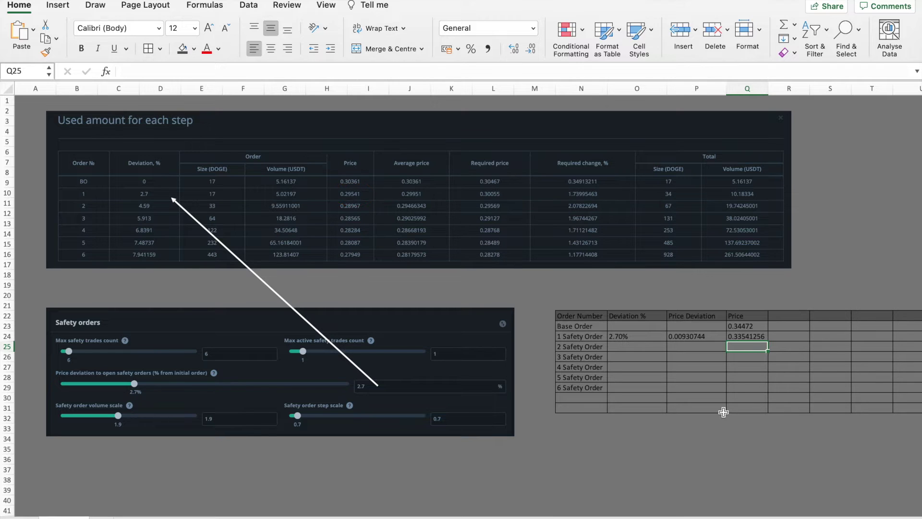
Step: Copy the 1 Safety Order price from Q24 and clone the Base Order line on the TradingView chart
left_click(747, 336)
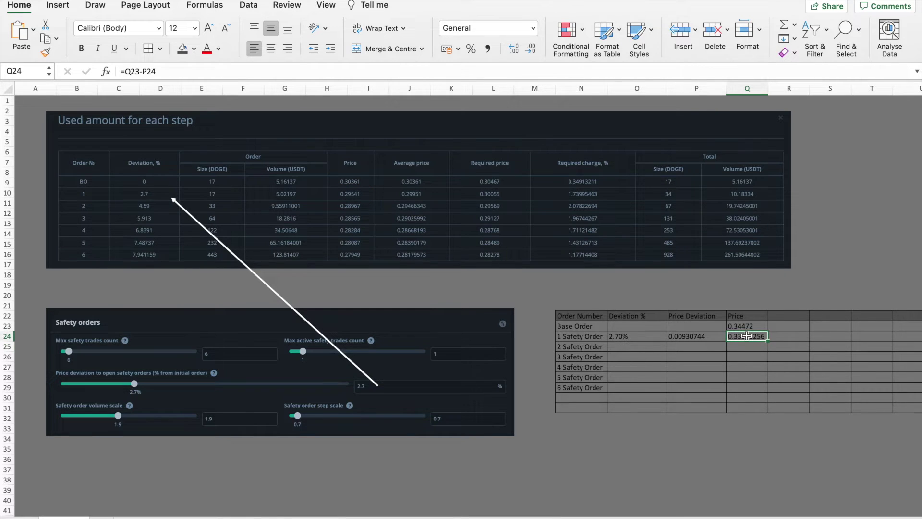
key("super+c")
key("ctrl+Right")
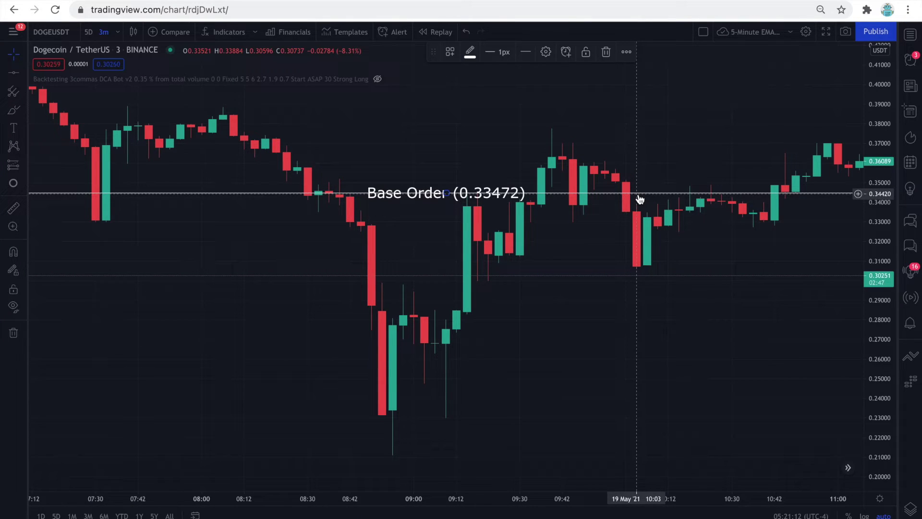
left_click(626, 52)
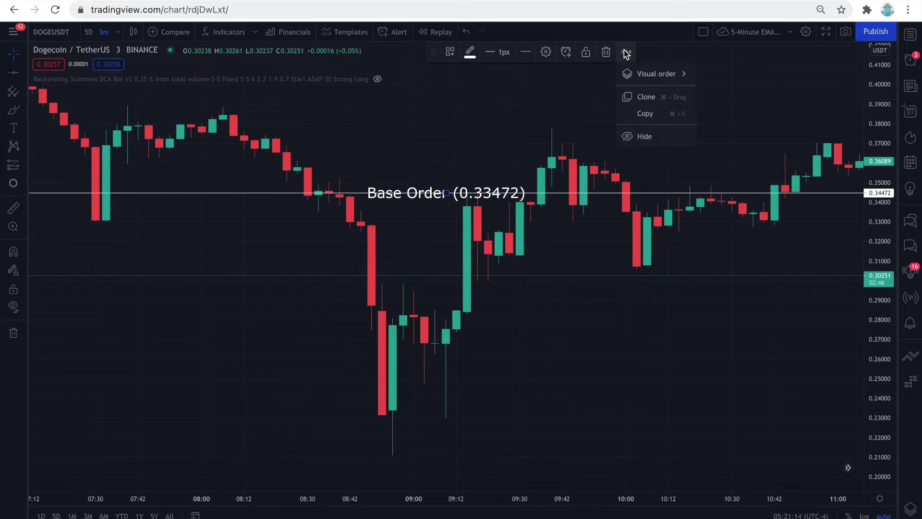
left_click(644, 98)
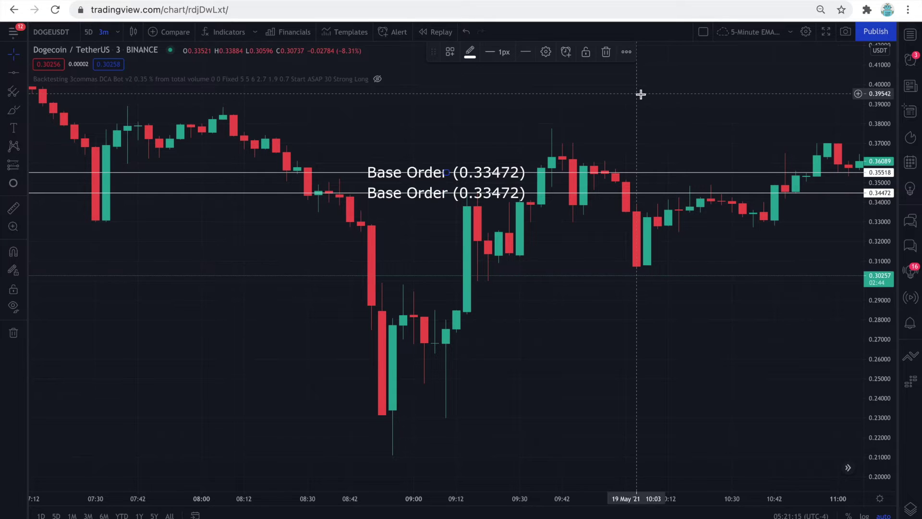
Step: Change the cloned line's label to Safety Order 1 (0.33541256)
double_click(438, 173)
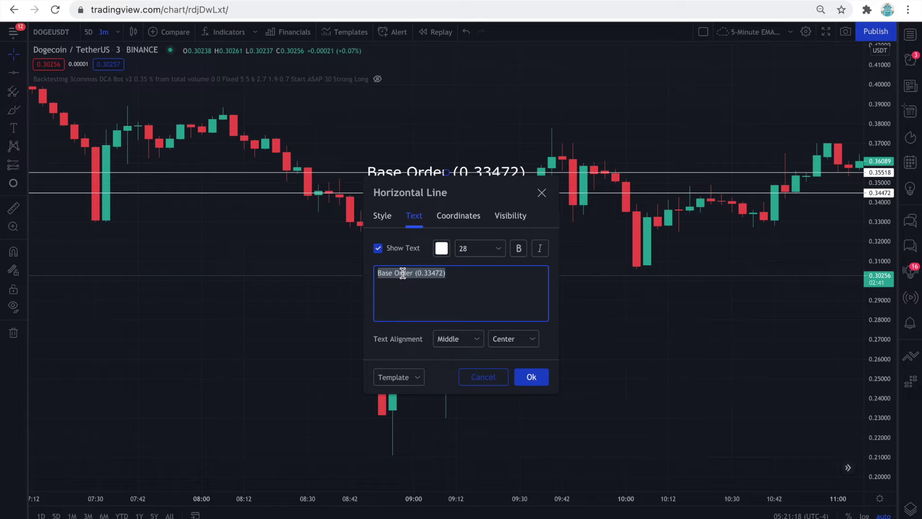
double_click(387, 275)
type("Safety")
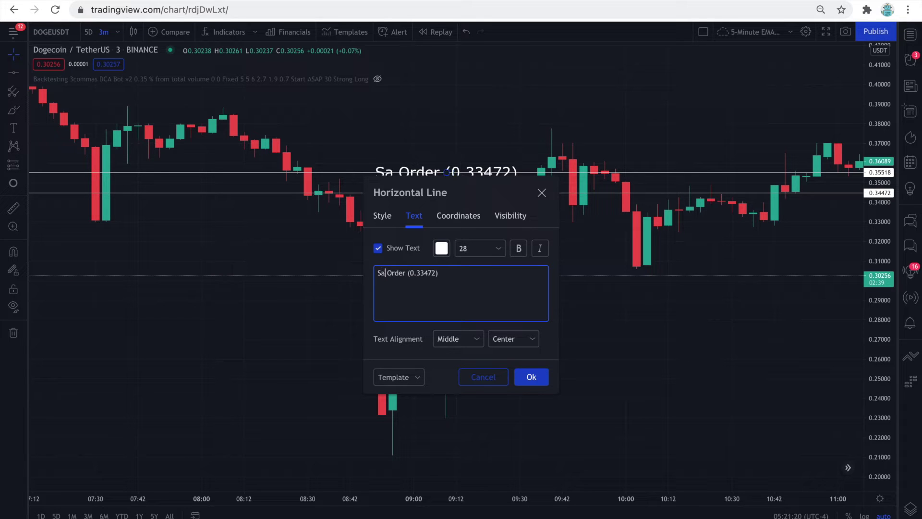
left_click(420, 273)
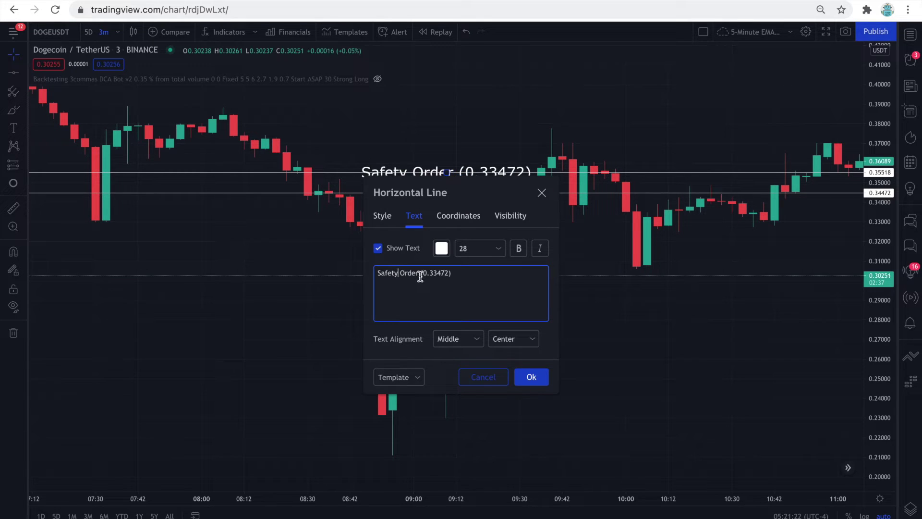
type("1")
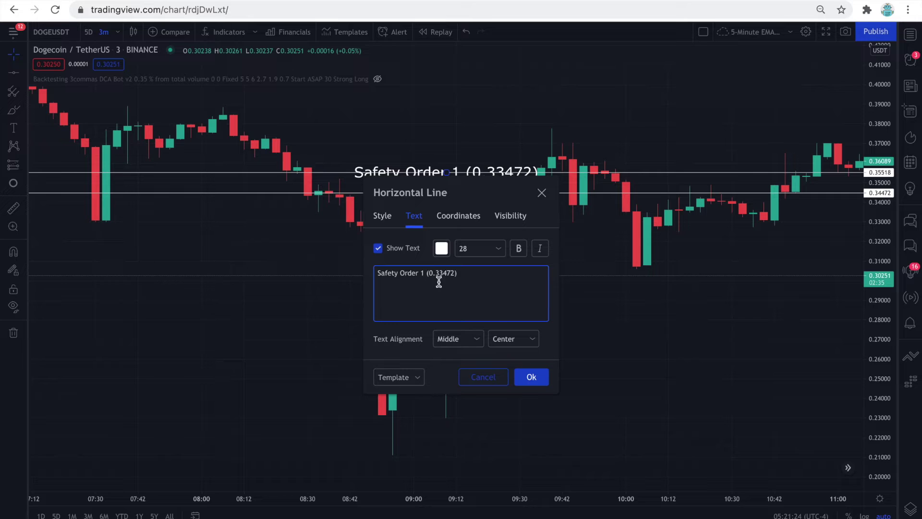
left_click_drag(429, 274, 451, 274)
key("ctrl+v")
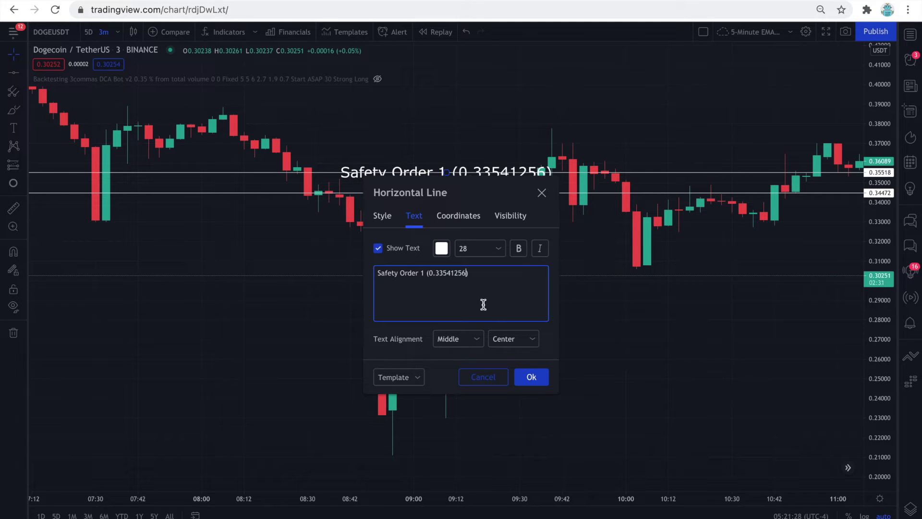
Step: Set the Safety Order 1 line's price coordinate to 0.33541256 and toggle the scale's percentage display
left_click(465, 216)
key("ctrl+v")
left_click(529, 320)
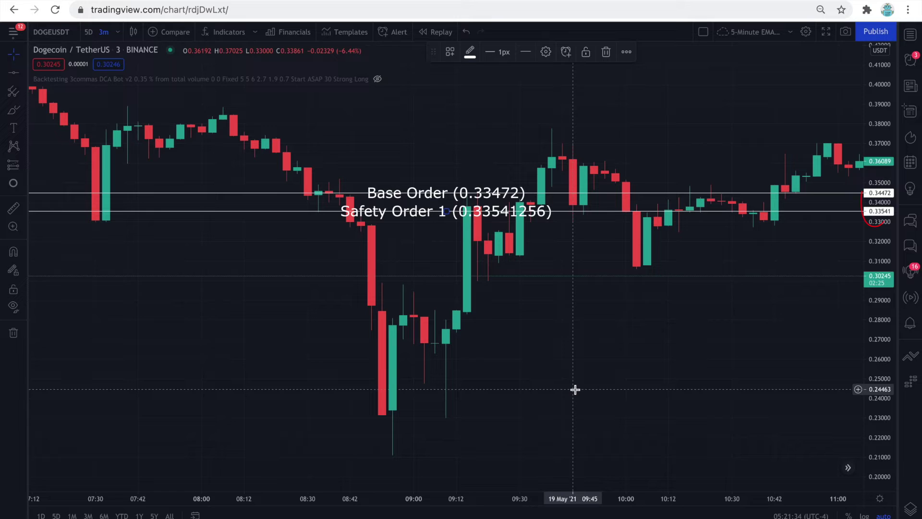
left_click(848, 516)
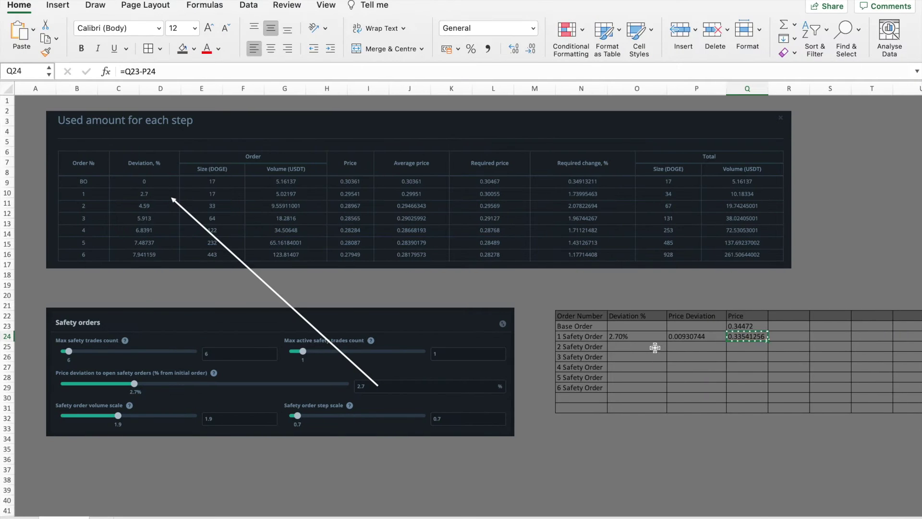
Step: Return to the Excel table and calculate the 2 Safety Order's deviation step in O25 with =2.7*0.7
left_click(180, 346)
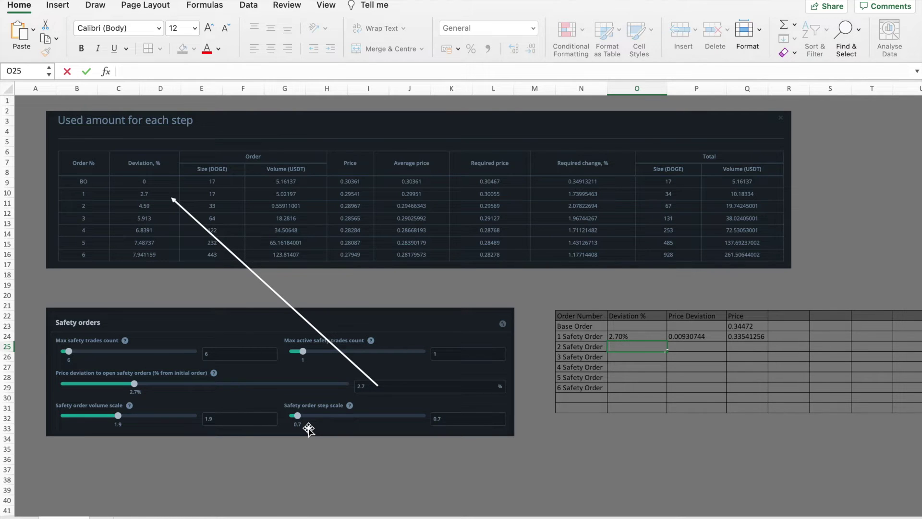
type("=2.7*")
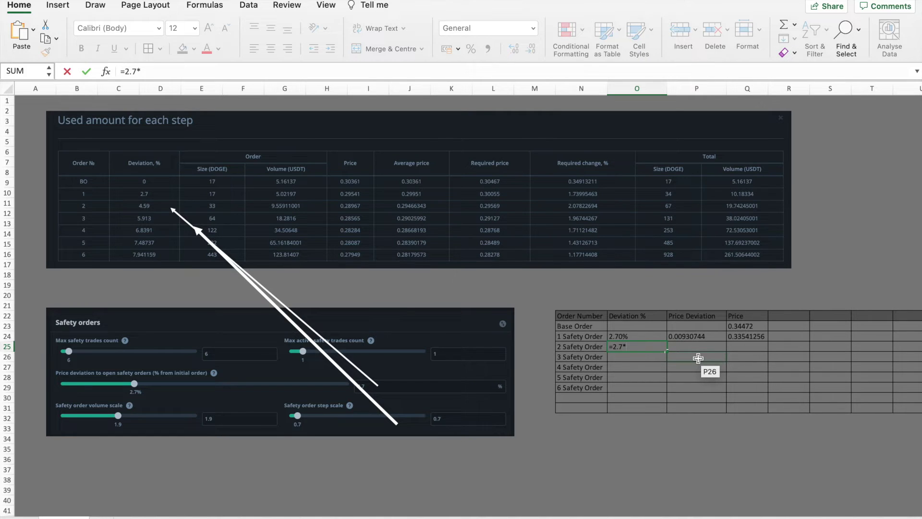
type("0.7")
key("Return")
left_click(644, 348)
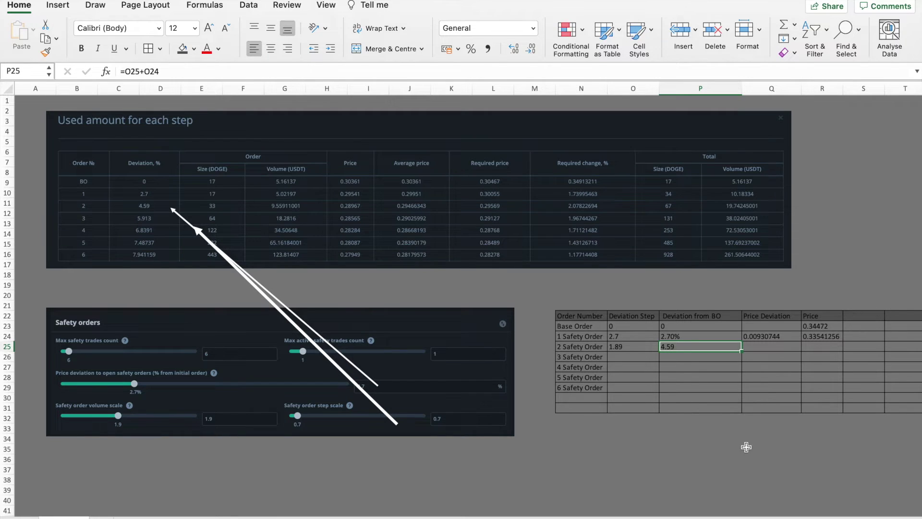
Step: Calculate the 2 Safety Order's price deviation in Q25 with =R23*P25
scroll(746, 446, "right", 3)
left_click(661, 347)
type("=")
left_click(701, 326)
type("*")
left_click(606, 347)
key("Return")
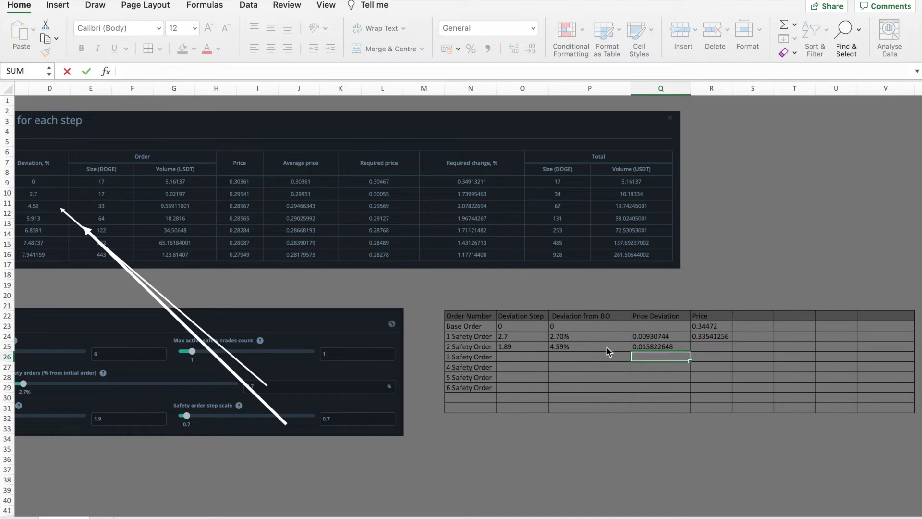
Step: Calculate the 2 Safety Order's price in R25 with =R23-Q25 and copy that cell
left_click(711, 346)
type("=")
left_click(711, 326)
type("-")
left_click(661, 346)
key("Return")
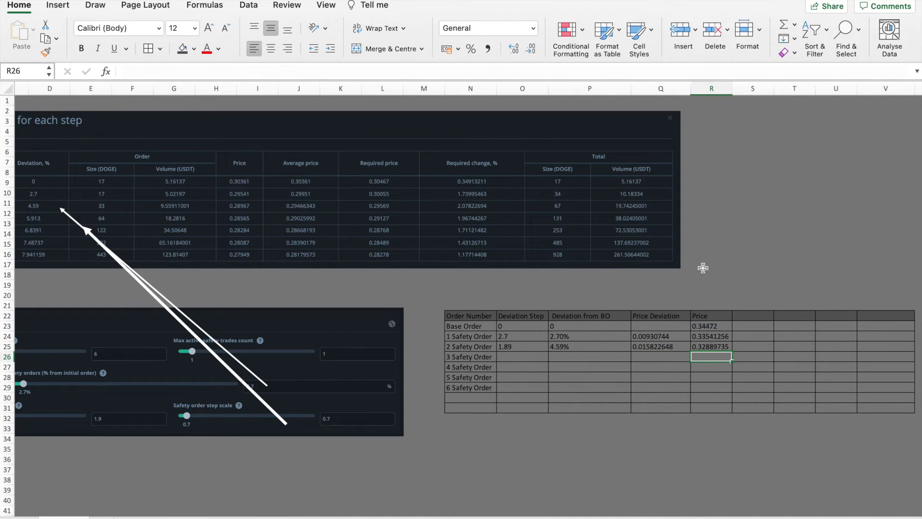
left_click(720, 346)
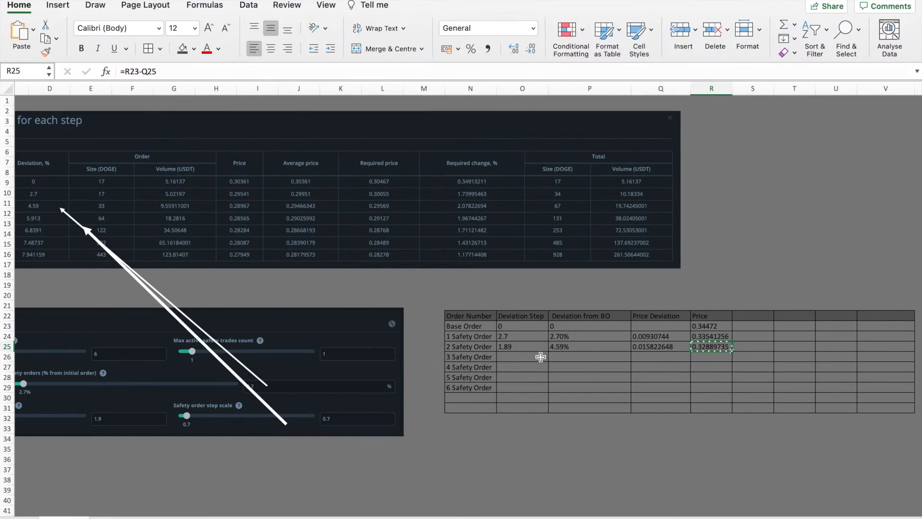
Step: Calculate the 3 Safety Order's deviation step in O26 with =O25*0.7 and its Deviation from BO in P26 with =4.59+O26
left_click(523, 356)
type("=")
left_click(520, 348)
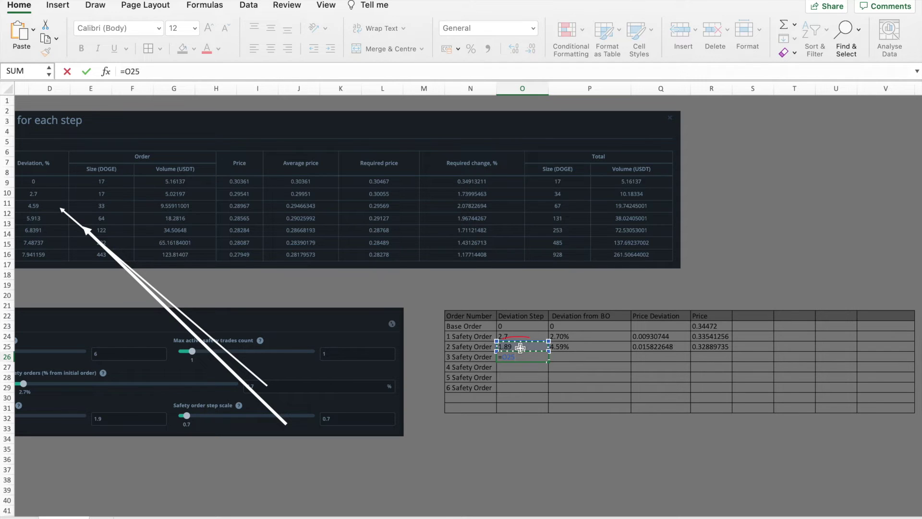
type("*0.7")
left_click(585, 355)
type("=4.59+O26")
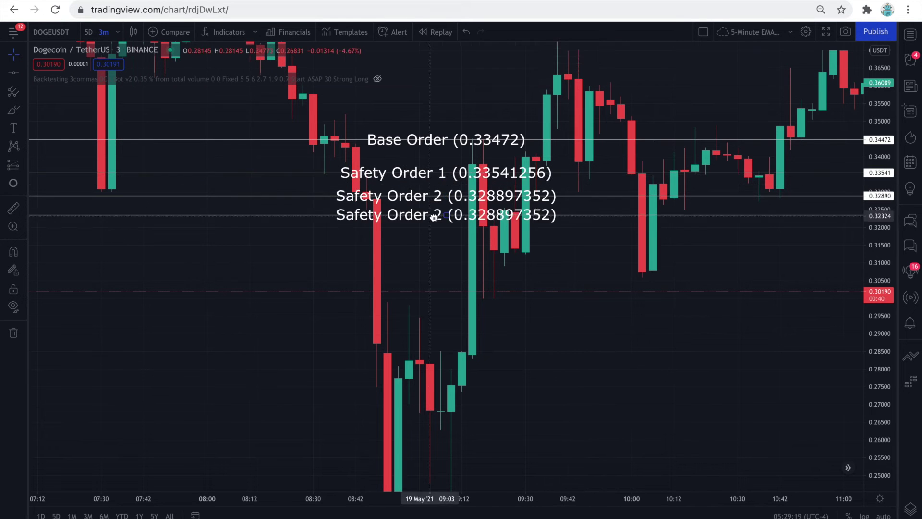
Step: On the TradingView chart, update the label and price coordinate of the lower duplicate Safety Order 2 line with the 3 Safety Order price from R26
double_click(434, 217)
double_click(467, 272)
left_click(457, 214)
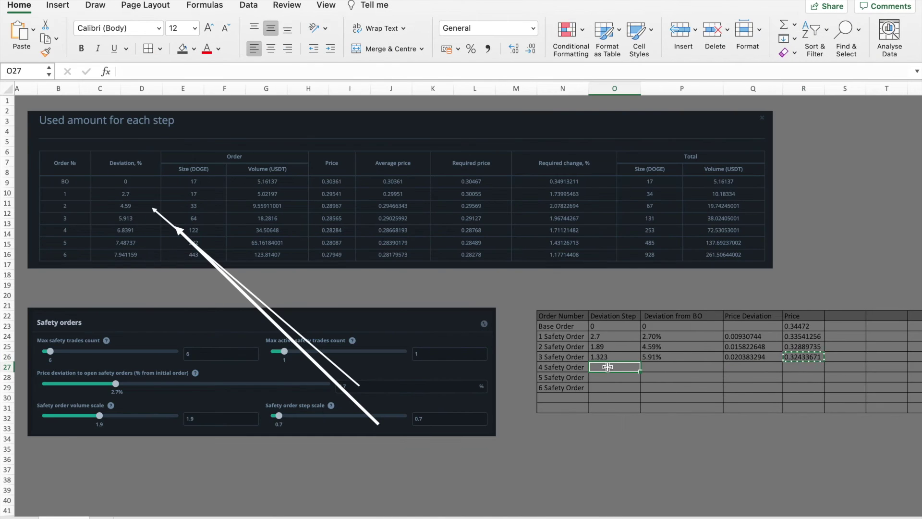
Step: In P27, calculate the 4 Safety Order's Deviation from BO by adding its deviation step in O27 to the deviation in P26
left_click_drag(633, 371, 634, 392)
scroll(622, 418, "right", 4)
left_click(553, 368)
type("=")
left_click(552, 357)
type("+")
left_click(508, 367)
key("Return")
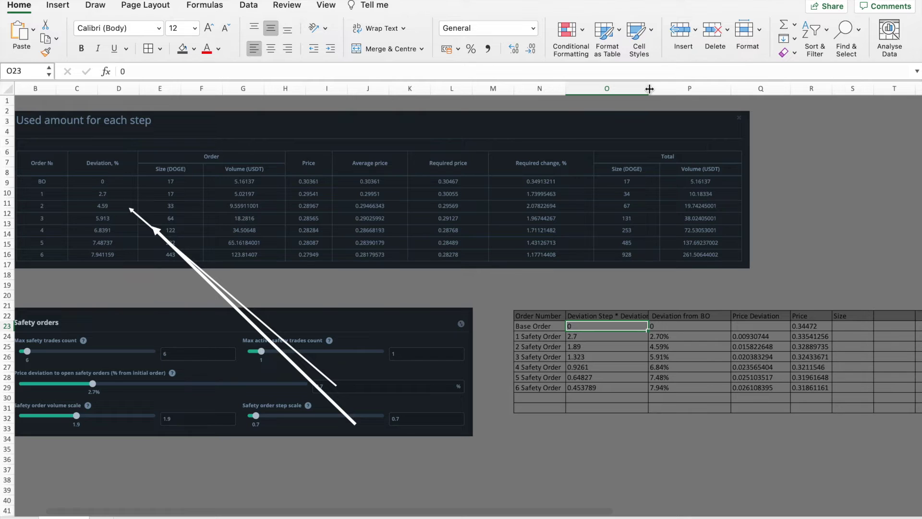
Step: Widen column O to fit the header "Deviation Step * Deviation %"
left_click_drag(648, 88, 660, 88)
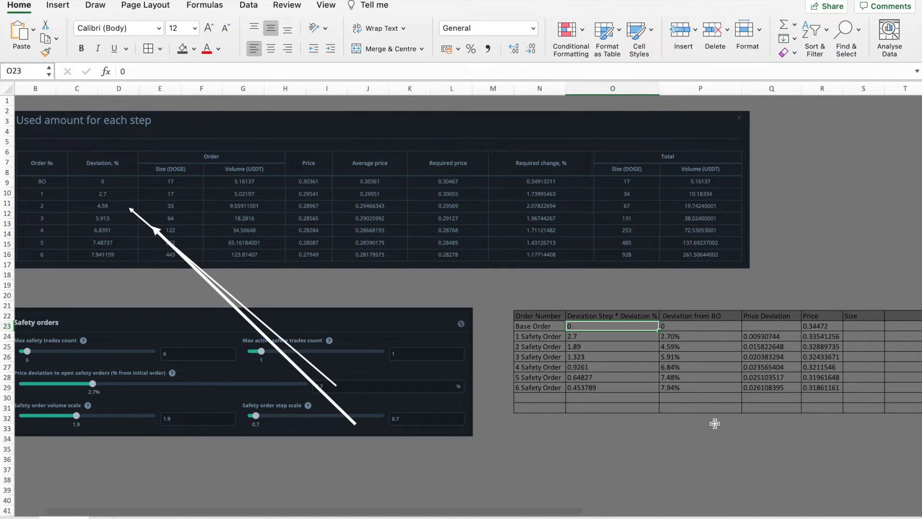
scroll(725, 471, "left", 2)
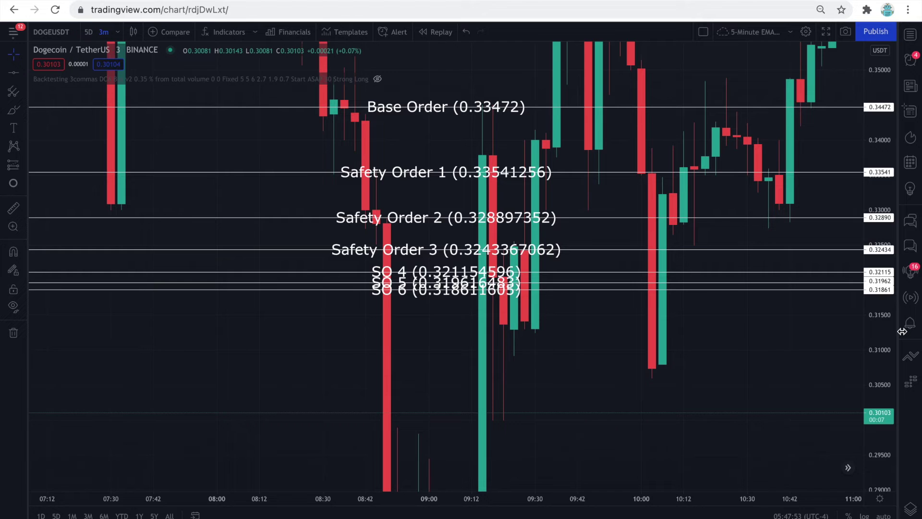
Step: On the TradingView chart, compress the price scale and measure the drop from the SO 6 line to the crash candle's bottom
left_click_drag(902, 331, 914, 447)
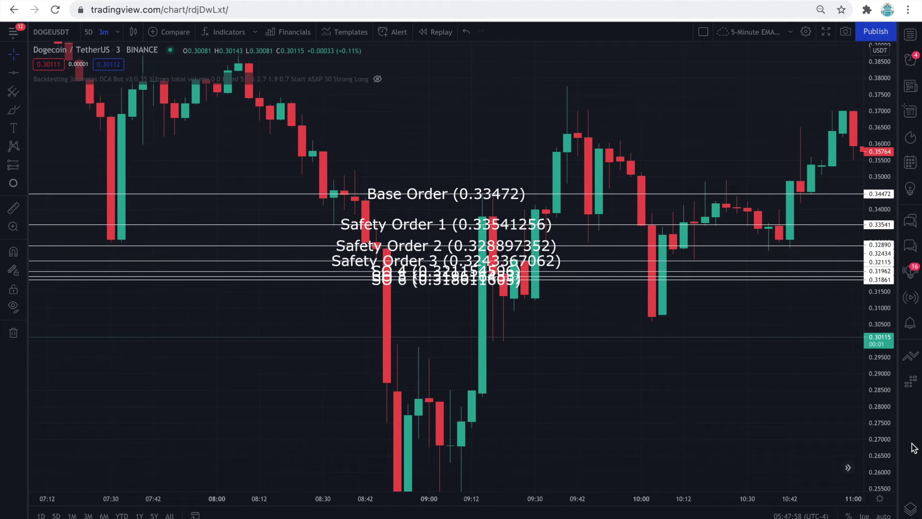
left_click_drag(882, 191, 895, 343)
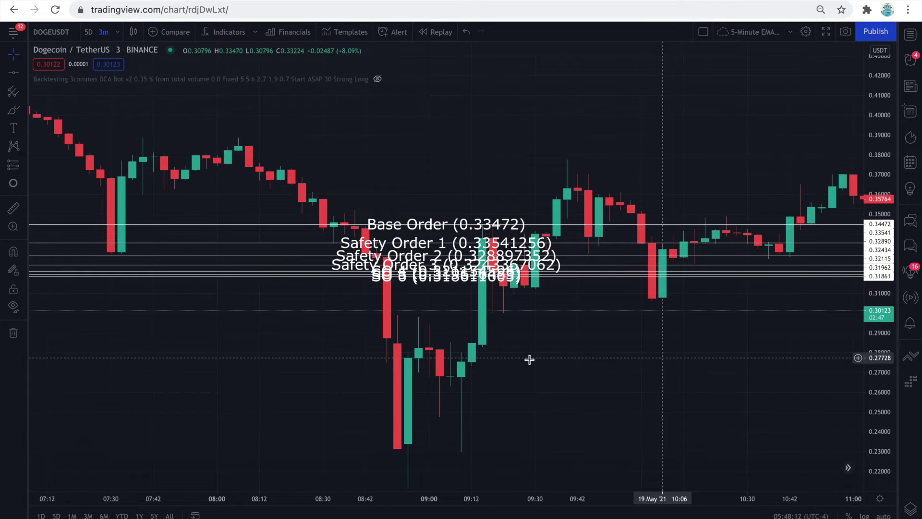
left_click(14, 209)
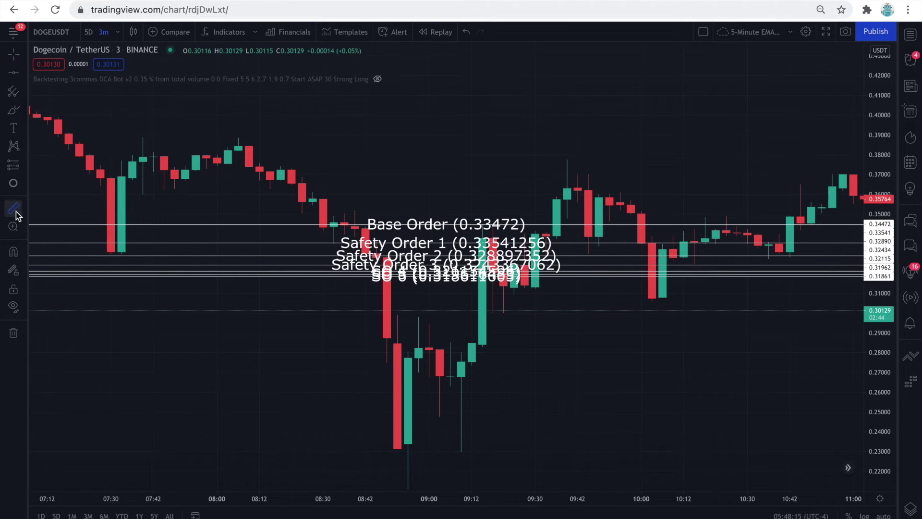
left_click(326, 275)
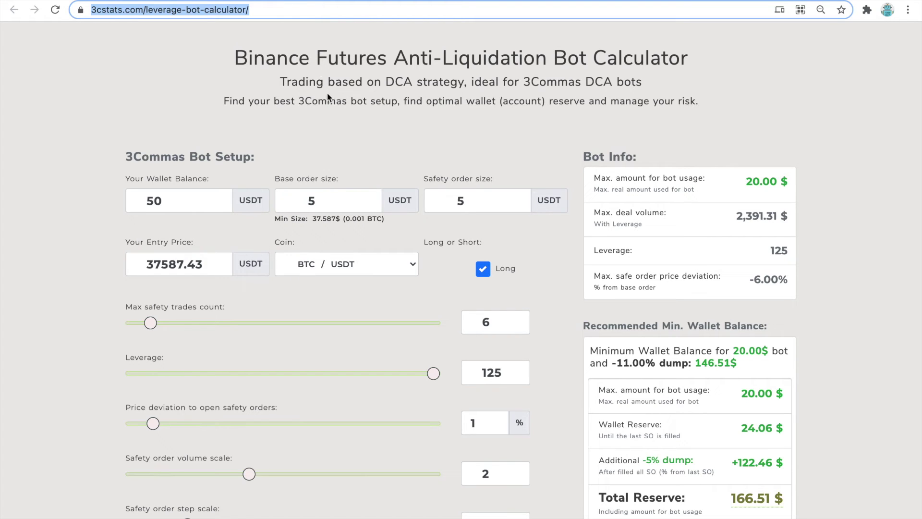
Step: In the 3cstats leverage bot calculator, select DOGE / USDT as the coin
left_click(324, 269)
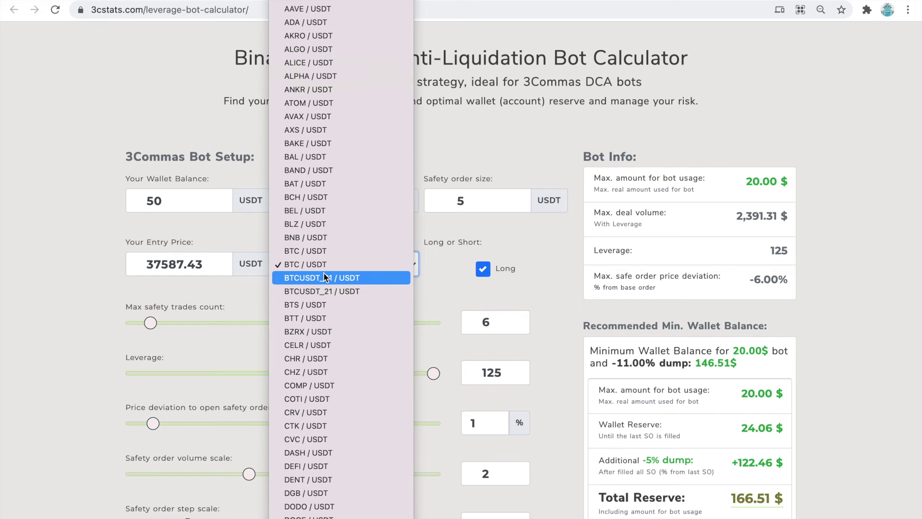
scroll(325, 278, "down", 5)
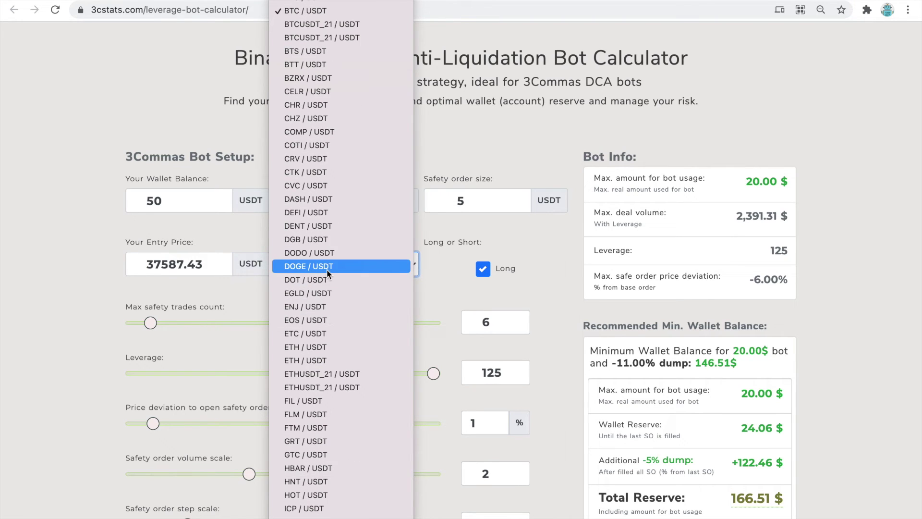
left_click(328, 265)
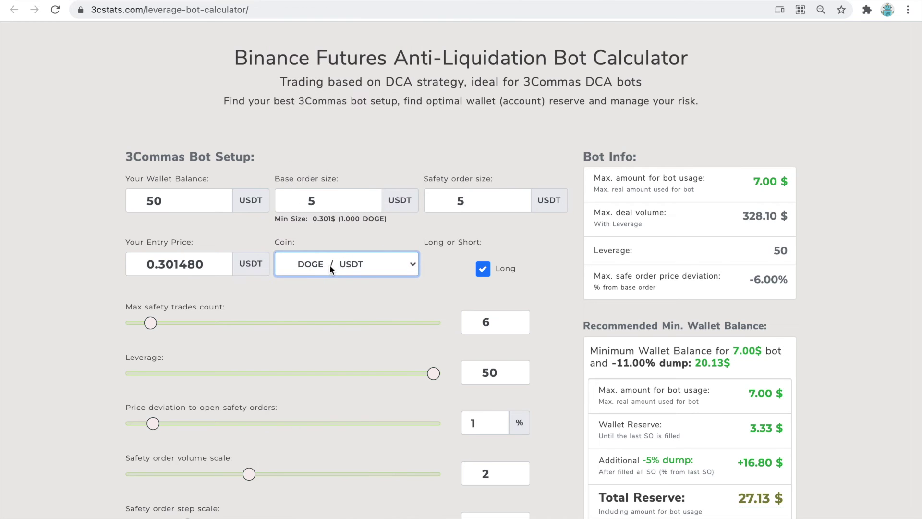
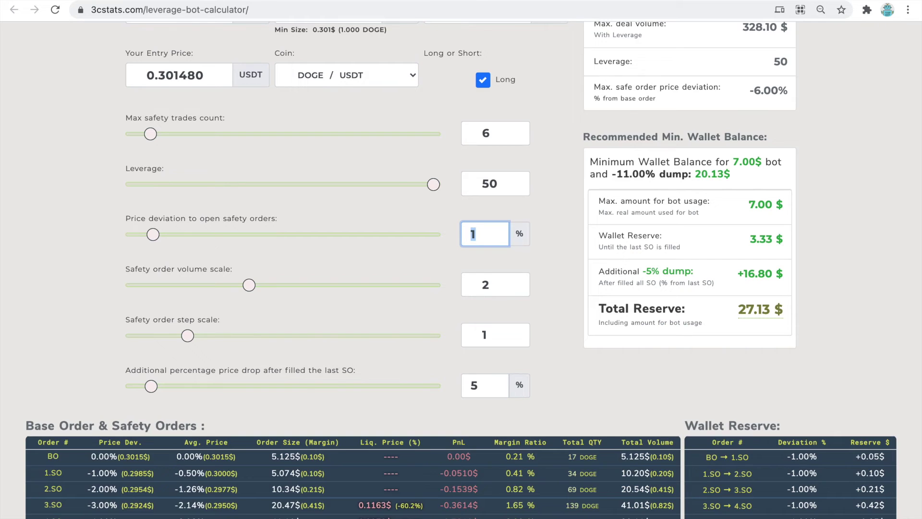
Step: Set the price deviation to 2.7%, the safety order volume scale to 1.9 and the safety order step scale to 0.7
double_click(499, 286)
type("1.9")
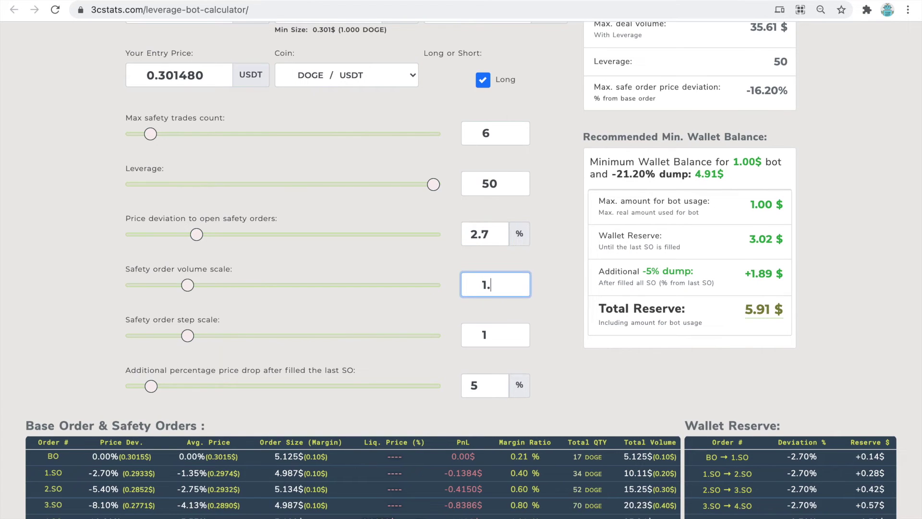
double_click(485, 337)
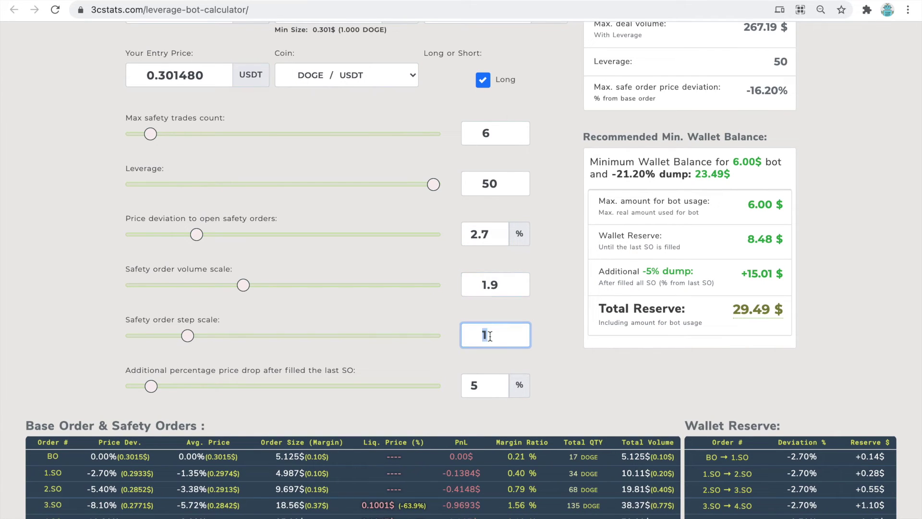
type("0.7")
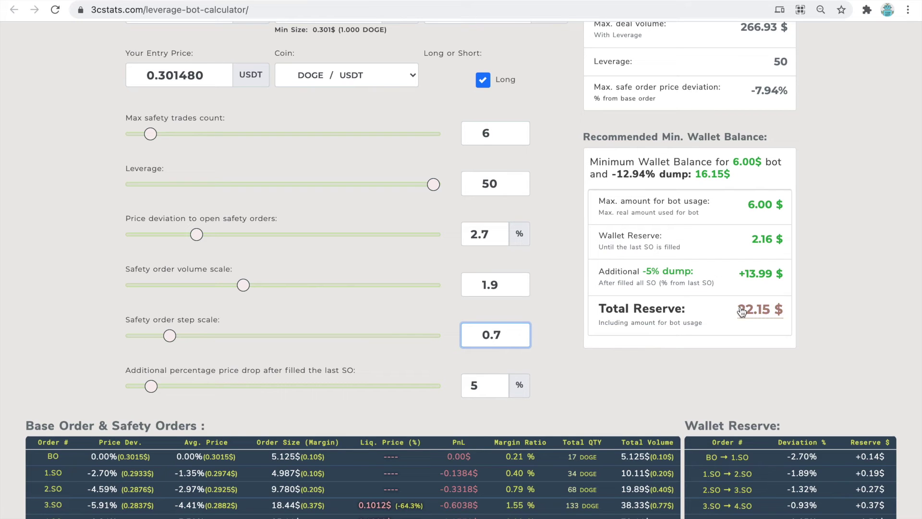
Step: Compare the calculator's bot info with the 3Commas used amount table and the drop measured on the TradingView chart
scroll(743, 313, "up", 4)
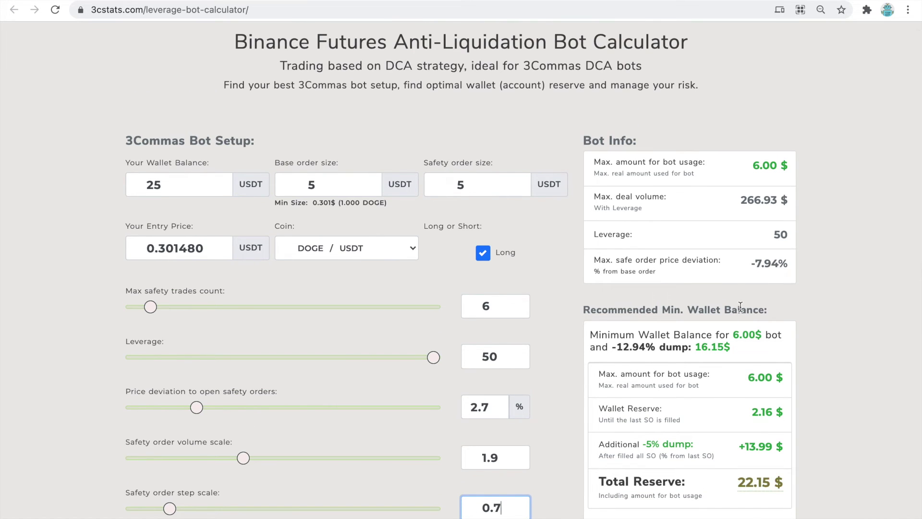
scroll(741, 306, "up", 1)
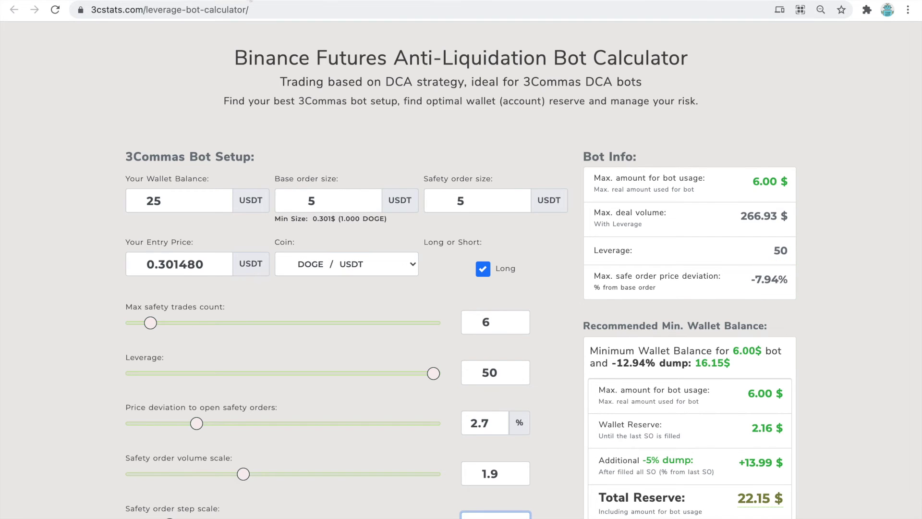
key("ctrl+Tab")
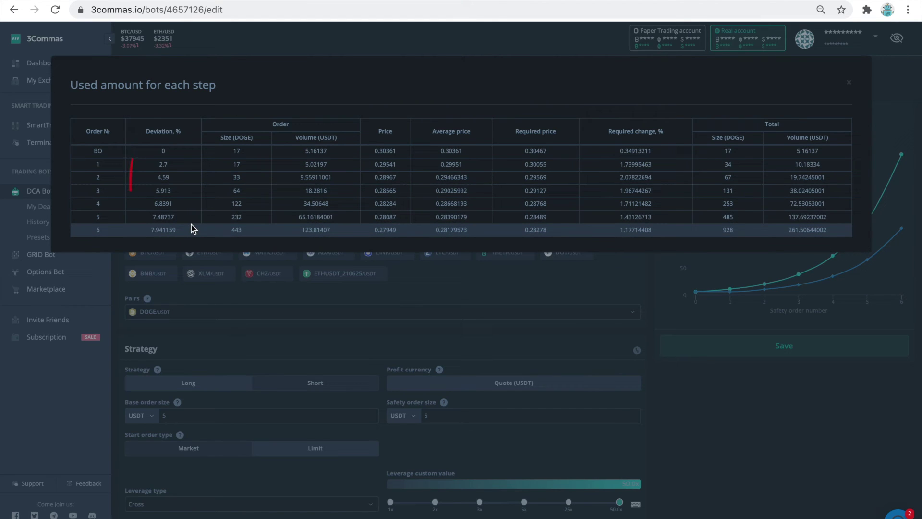
left_click(77, 2)
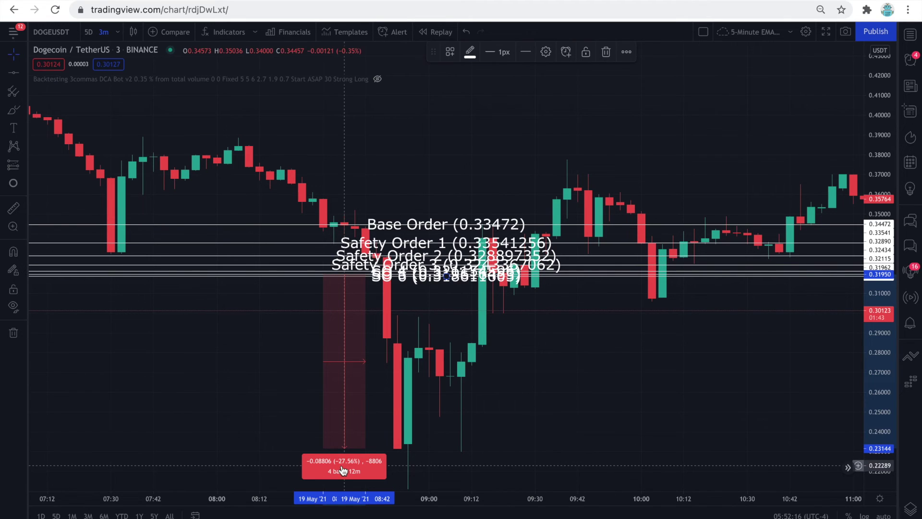
Step: Return to the leverage bot calculator and set the additional price drop after the last filled SO to 27%
left_click(353, 1)
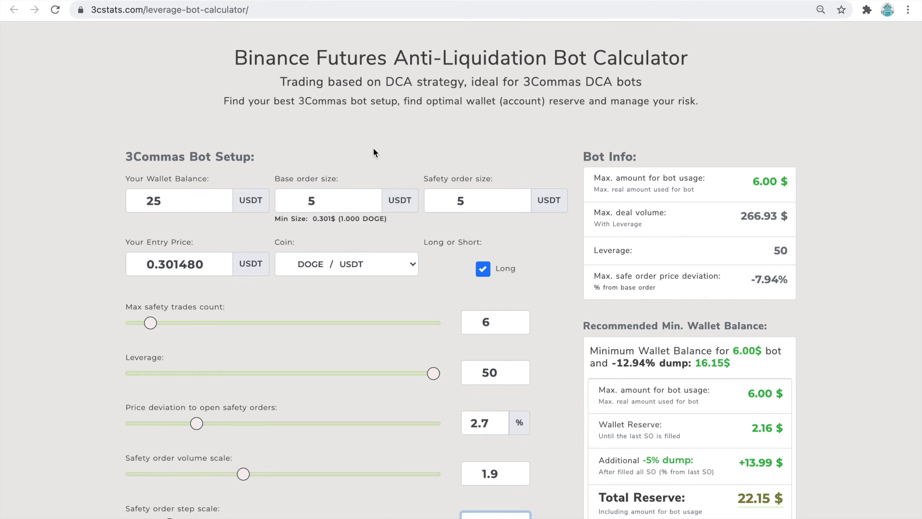
scroll(374, 149, "down", 4)
scroll(373, 148, "down", 1)
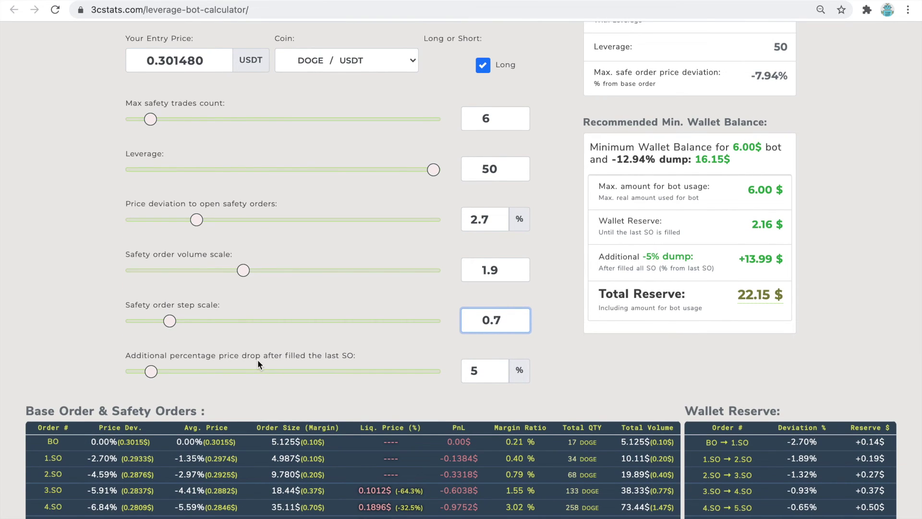
double_click(479, 374)
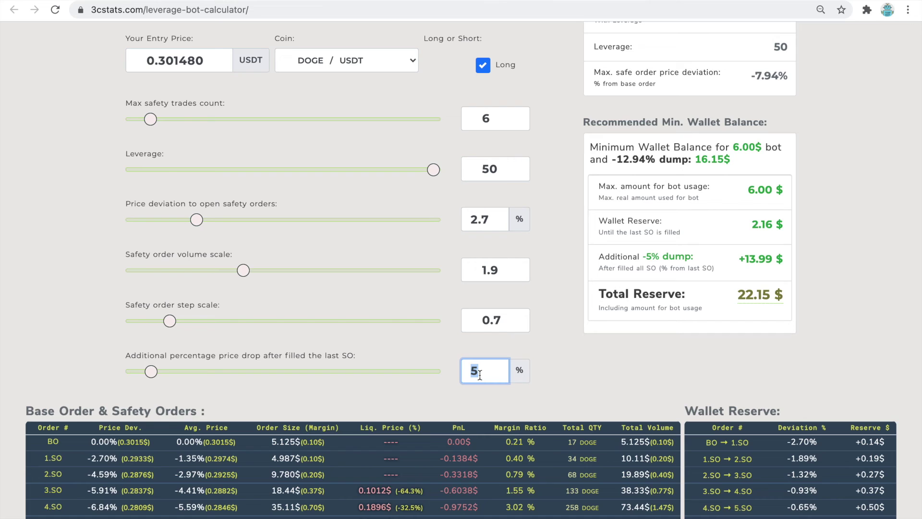
type("27")
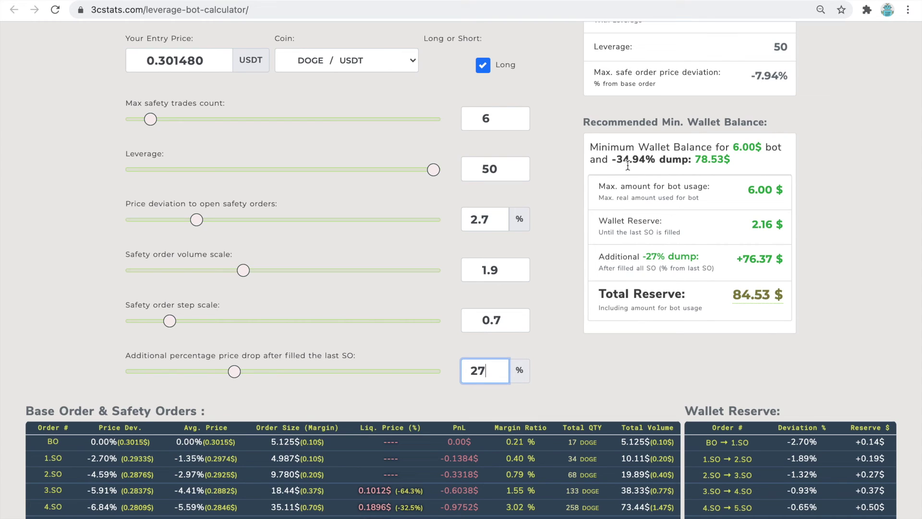
Step: Examine the total dump percentage, the bot info and the Base Order & Safety Orders table for the simulated crash
left_click_drag(613, 160, 650, 161)
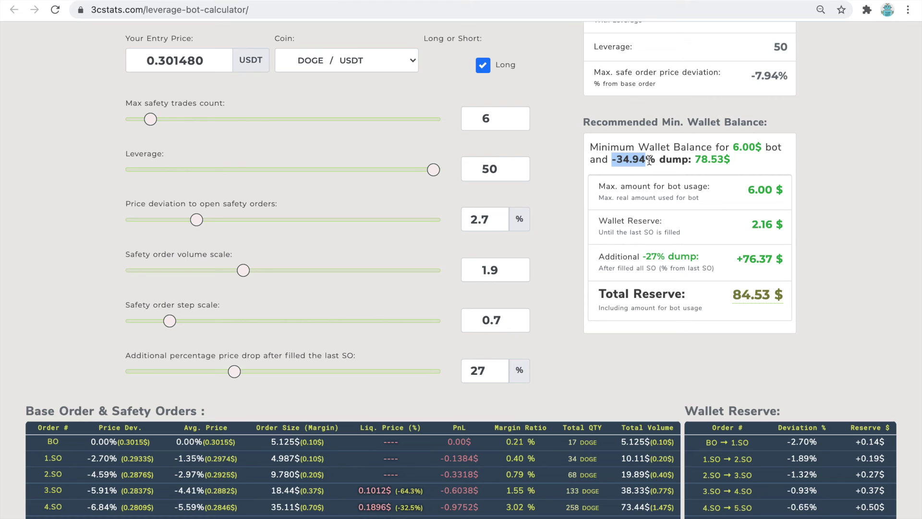
scroll(501, 368, "up", 3)
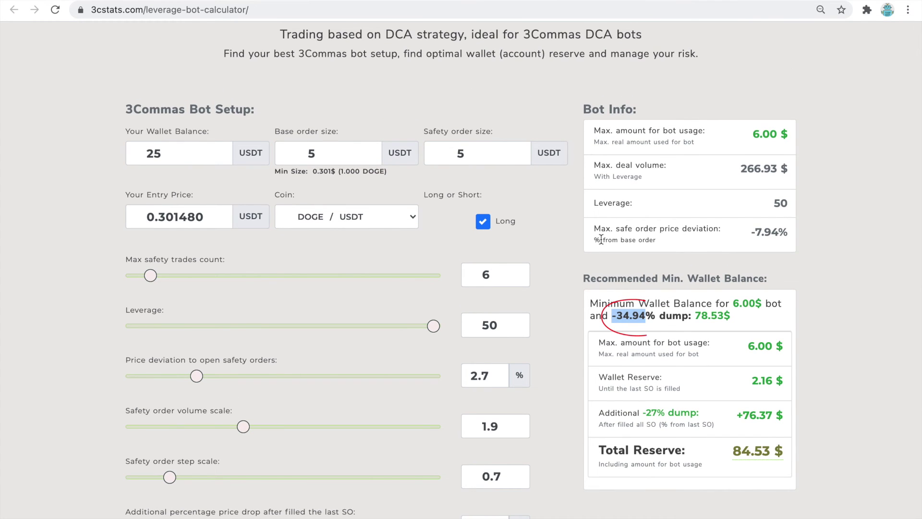
scroll(601, 239, "down", 7)
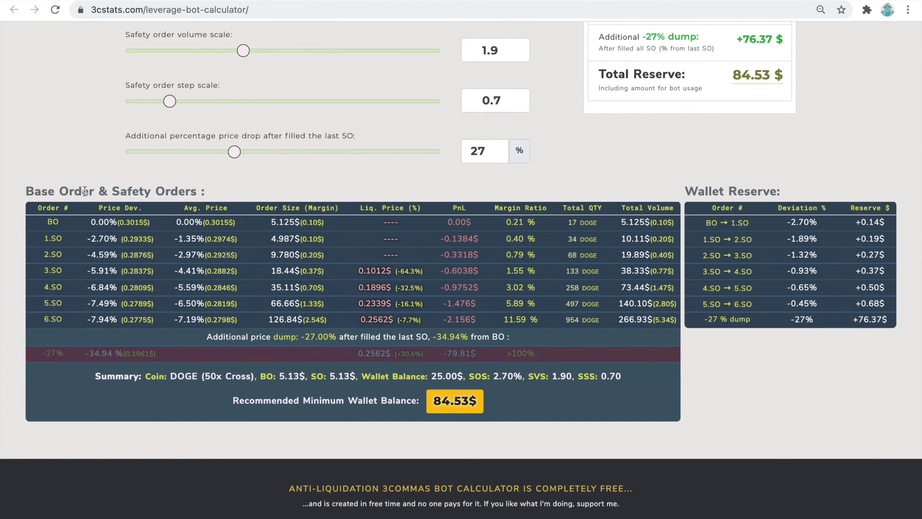
left_click_drag(25, 192, 215, 189)
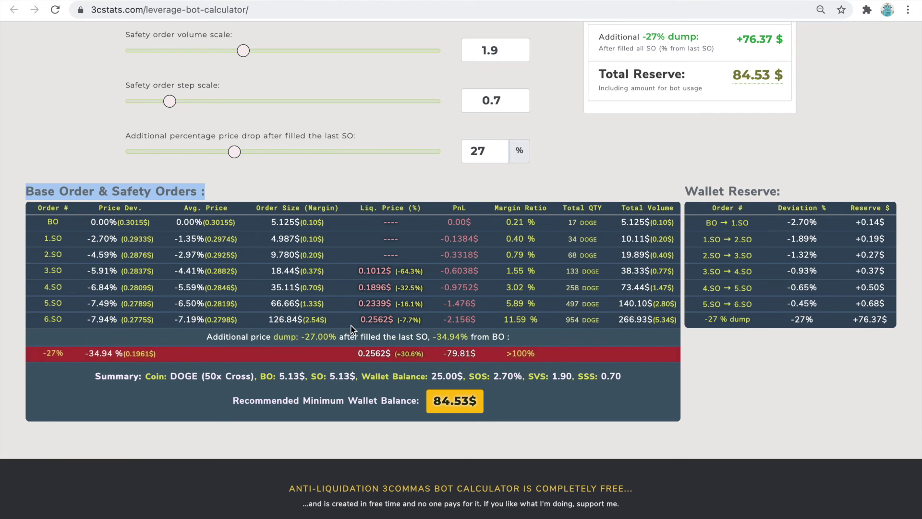
Step: Set the additional price drop to 5% and the max safety trades count to 7, and check the max safe order price deviation
double_click(478, 151)
type("5")
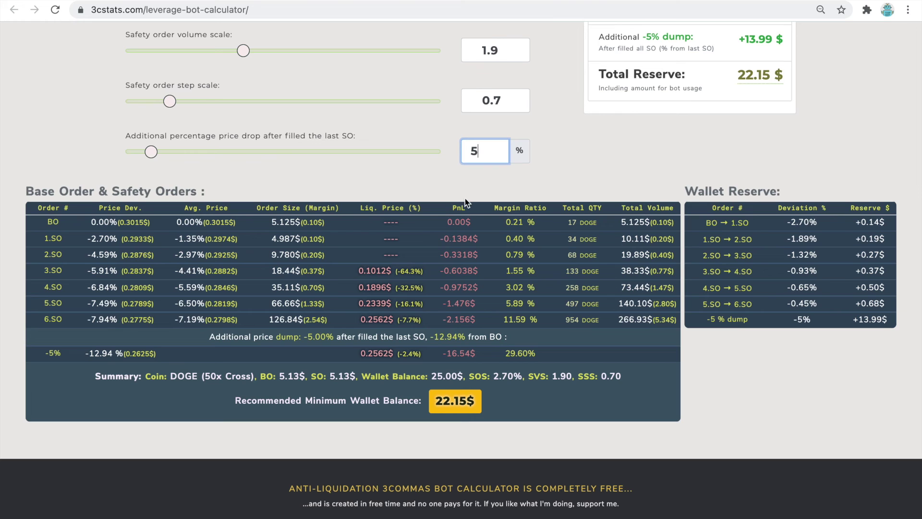
scroll(465, 198, "up", 6)
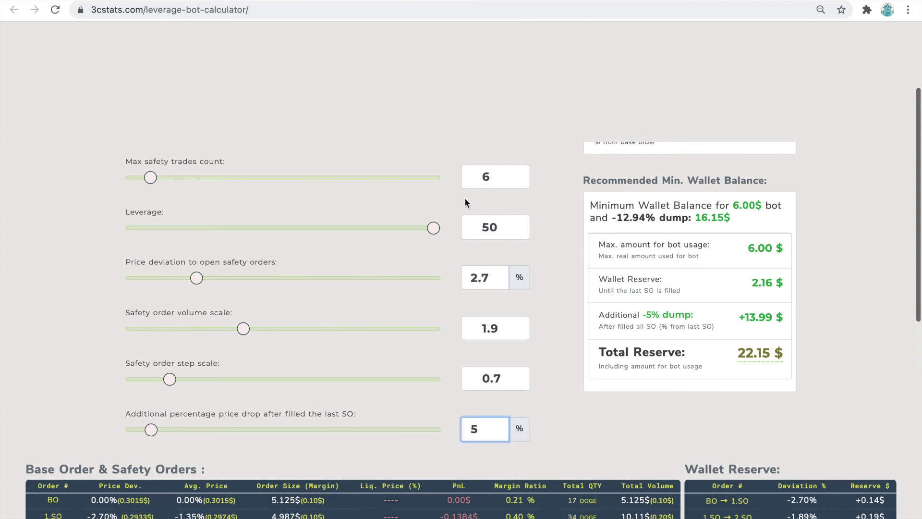
double_click(495, 178)
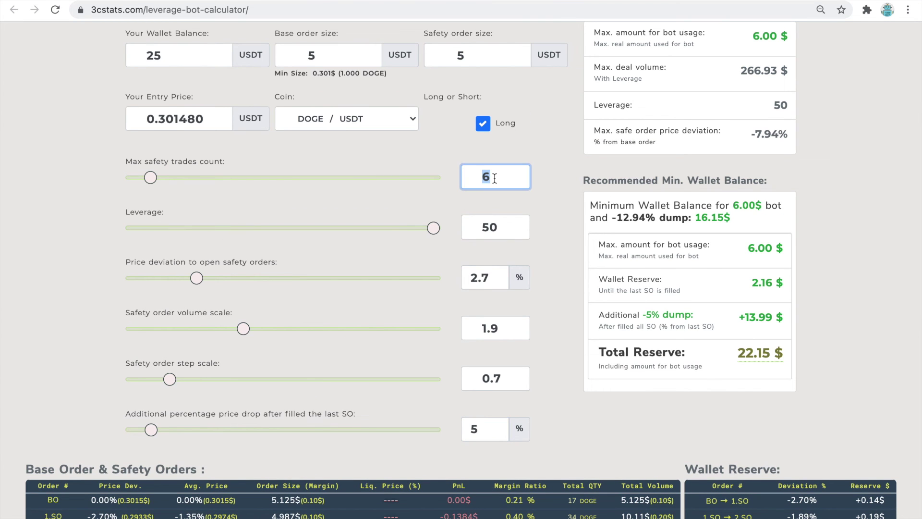
type("7")
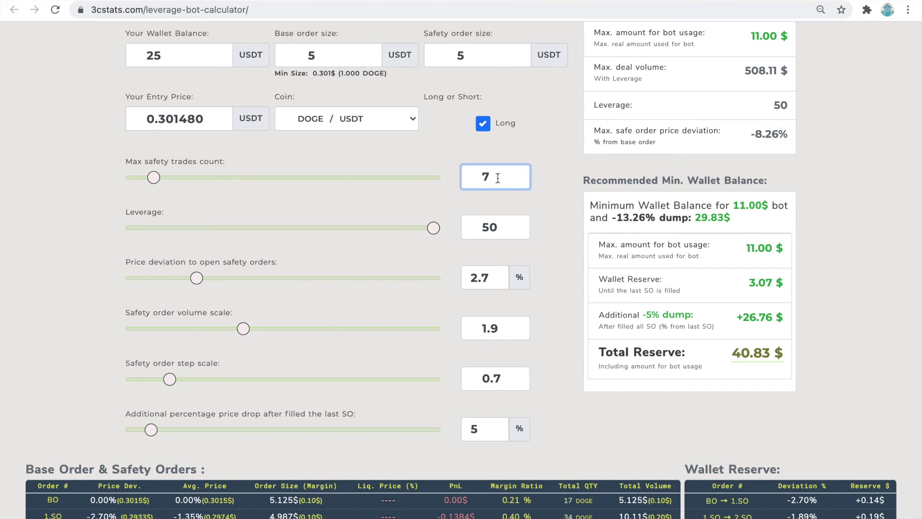
left_click_drag(595, 129, 751, 144)
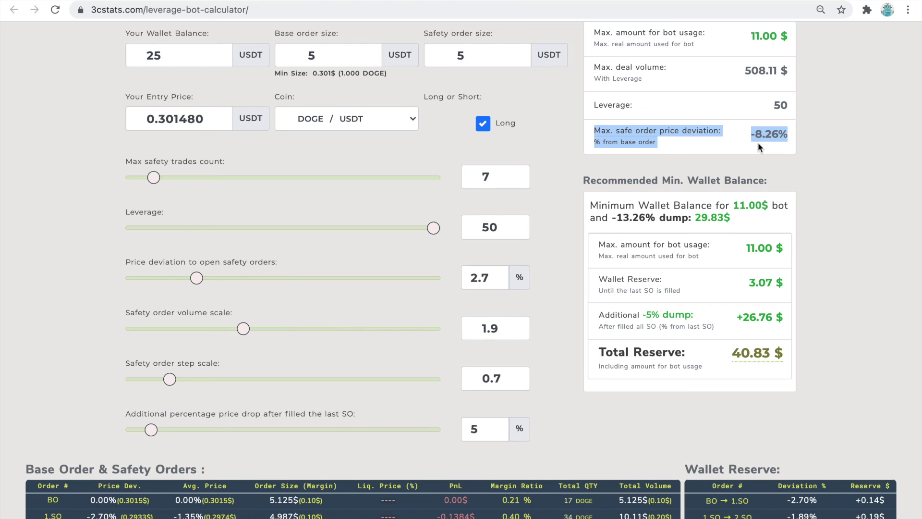
scroll(758, 143, "down", 4)
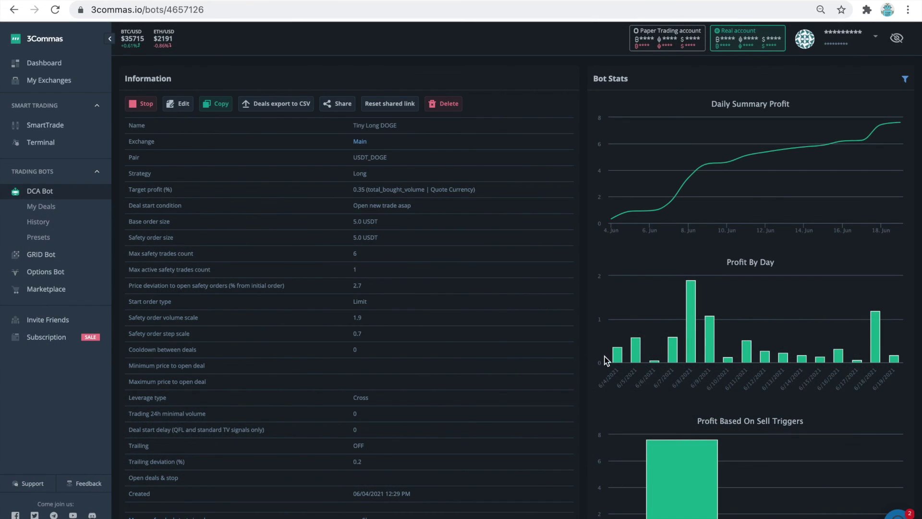
Step: Switch to 3Commas and review the daily profit charts of the DOGE, LEO and LINK DCA bots
mouse_move(635, 356)
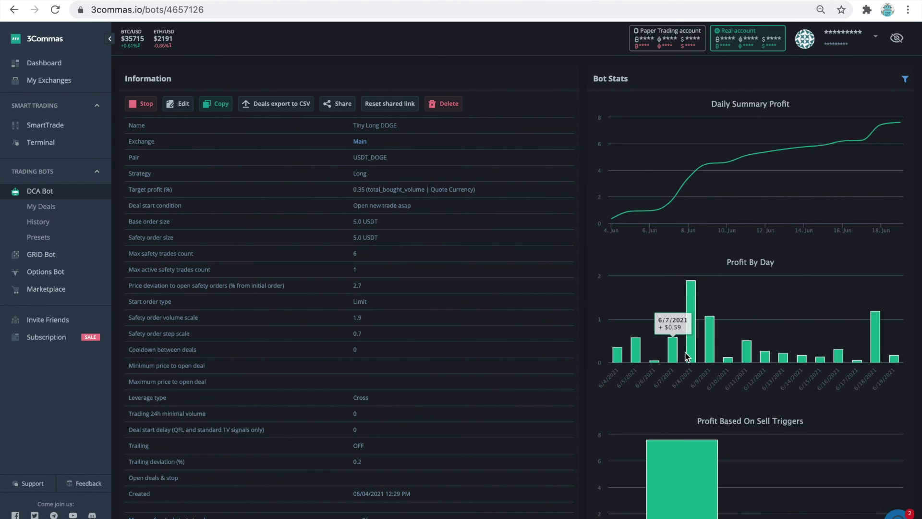
mouse_move(709, 357)
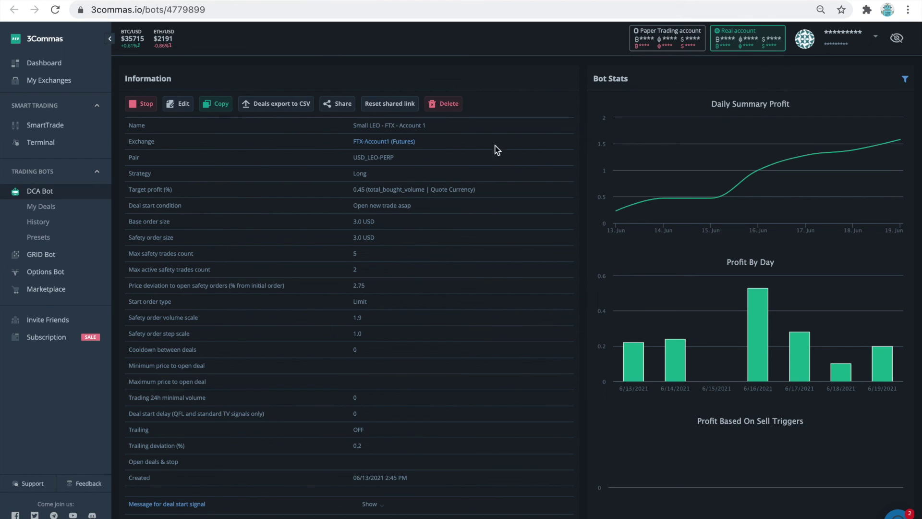
left_click(405, 1)
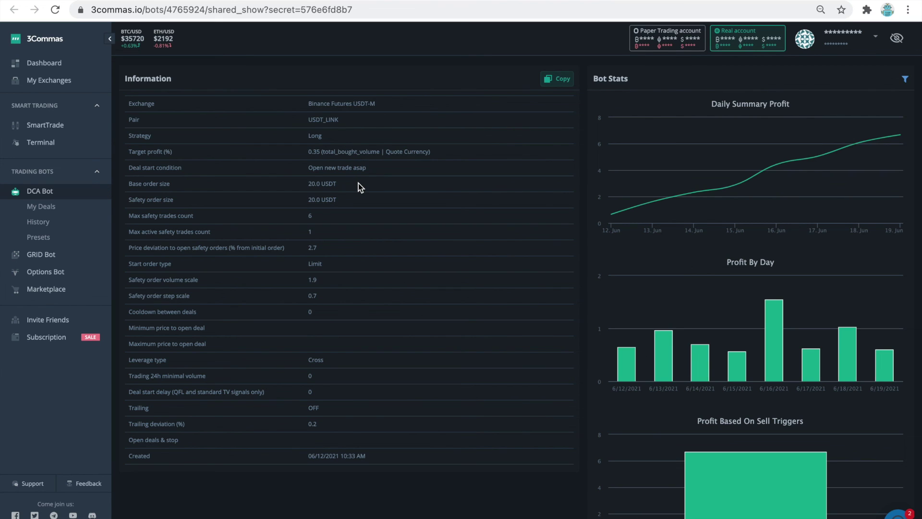
Step: Open the 1000SHIB DCA bot and review its daily summary profit and profit-by-day charts
left_click(525, 1)
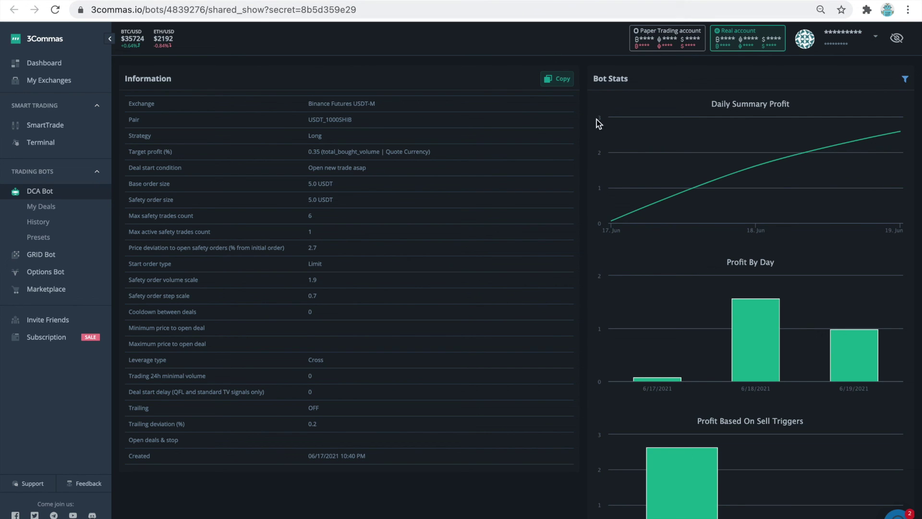
mouse_move(747, 307)
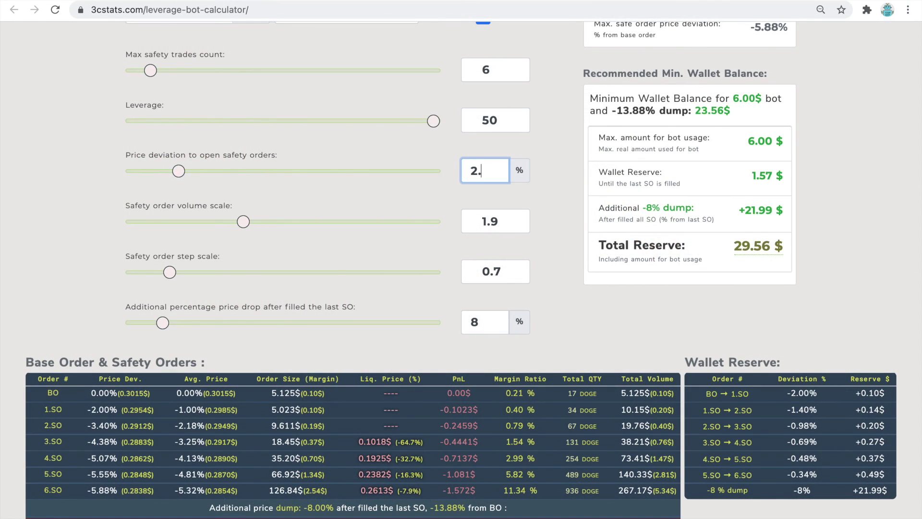
Step: In the 3cstats leverage calculator, set the price deviation to open safety orders to 2.7% and the additional price drop to 7%
type("7")
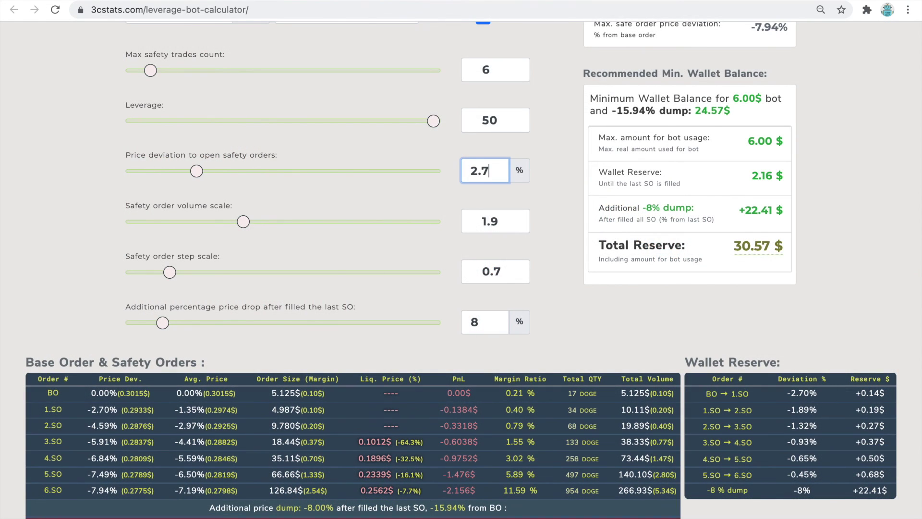
double_click(485, 323)
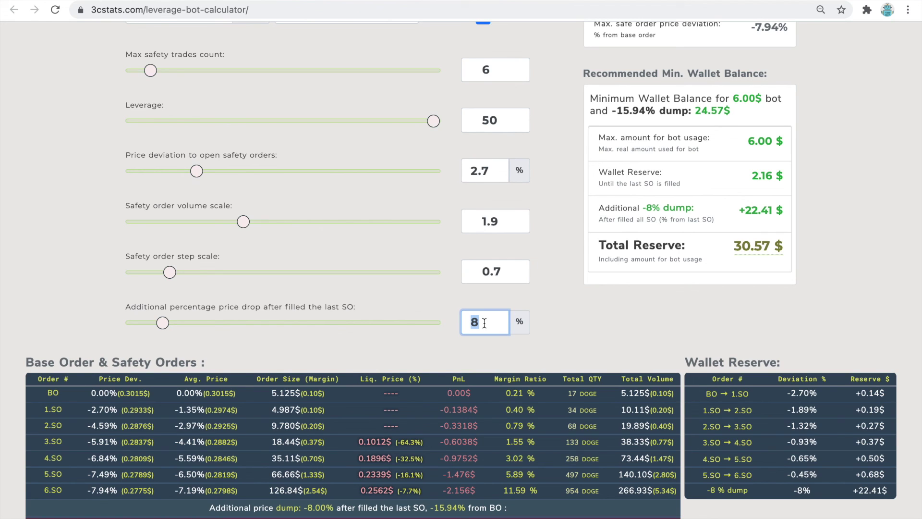
type("7")
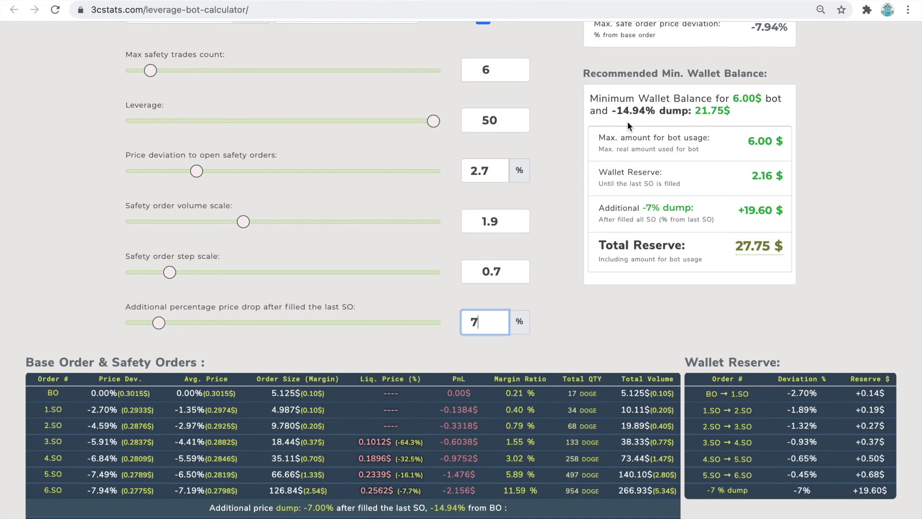
scroll(627, 121, "down", 3)
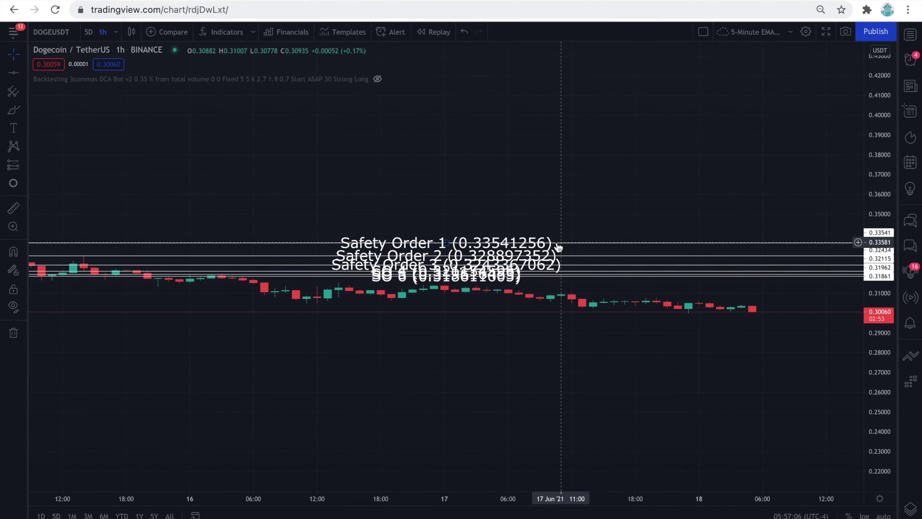
Step: Switch to the TradingView DOGEUSDT chart and delete the Safety Order 1, Safety Order 3 and Safety Order 2 price lines
left_click(559, 248)
left_click(610, 56)
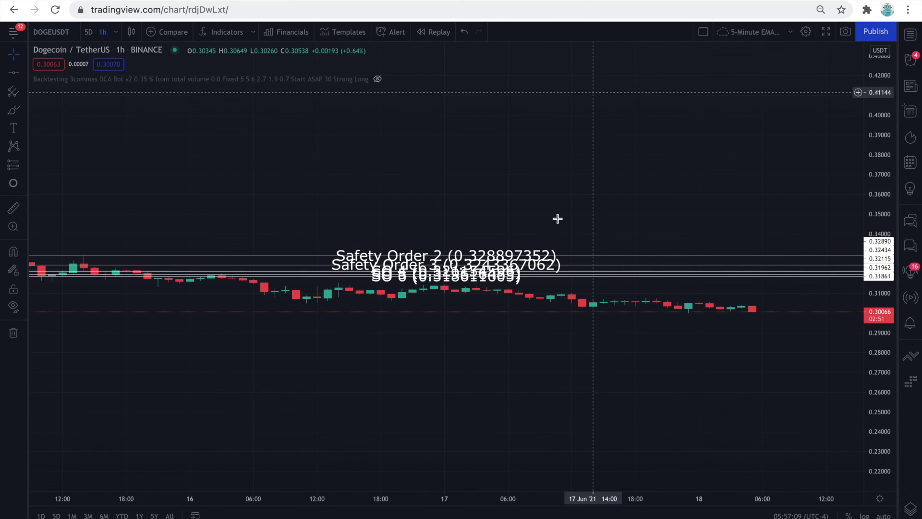
left_click(558, 265)
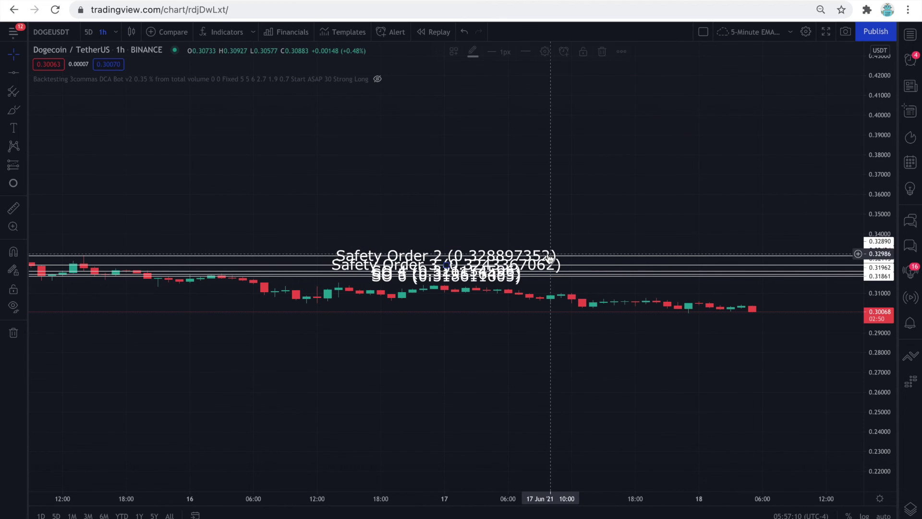
left_click(607, 54)
left_click(542, 255)
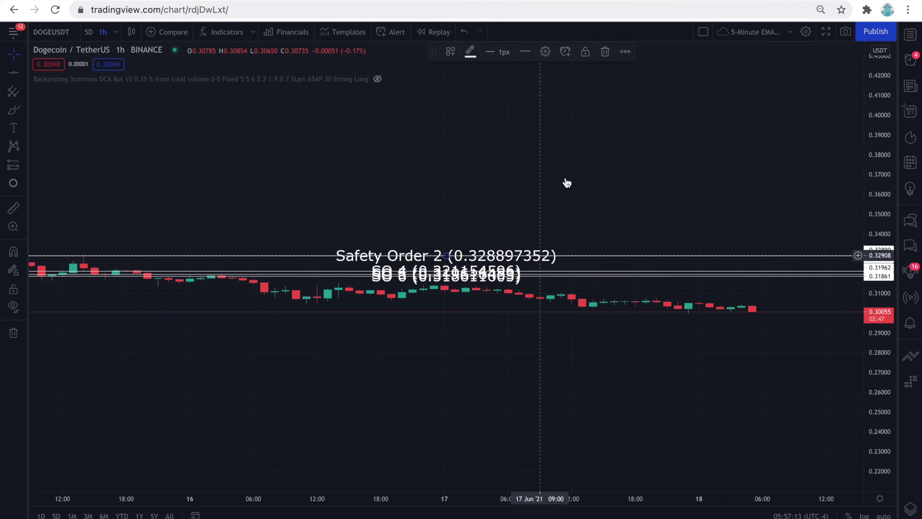
left_click(604, 53)
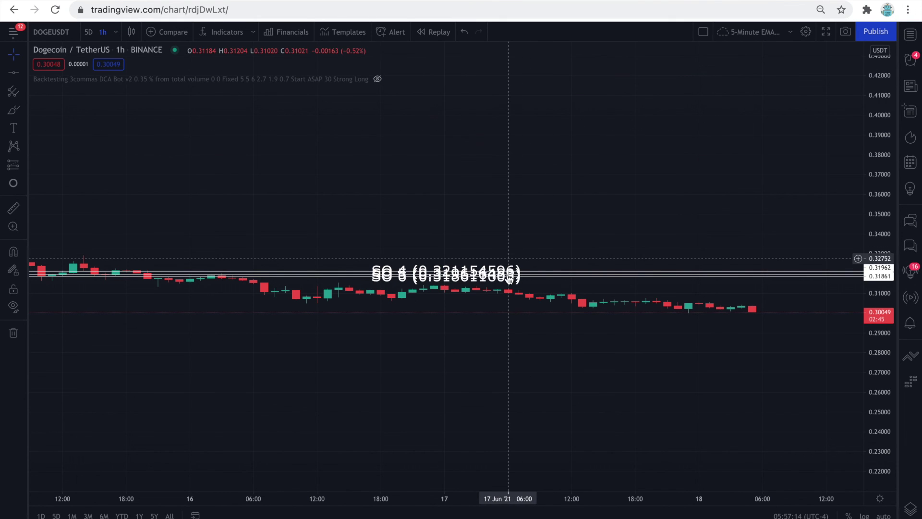
Step: Delete the remaining SO 6, SO 5 and SO 4 price lines from the DOGEUSDT chart
left_click(509, 277)
left_click(605, 55)
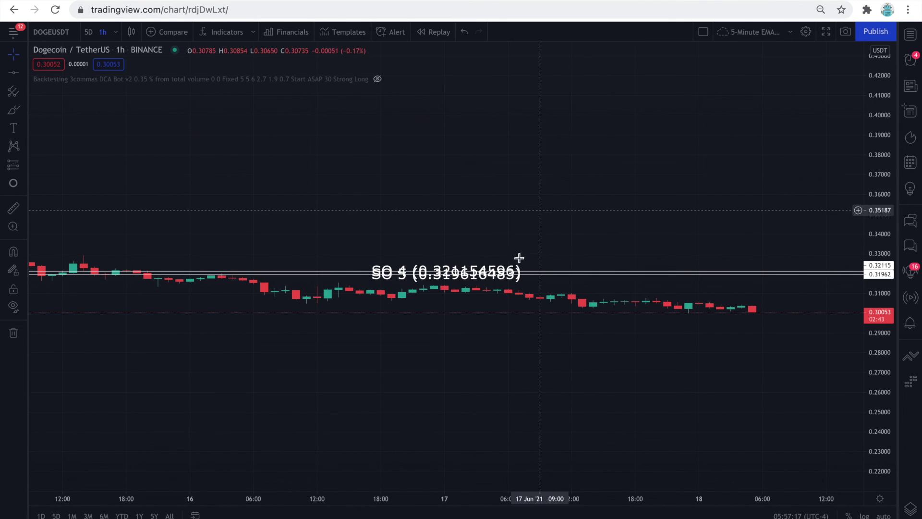
left_click(524, 275)
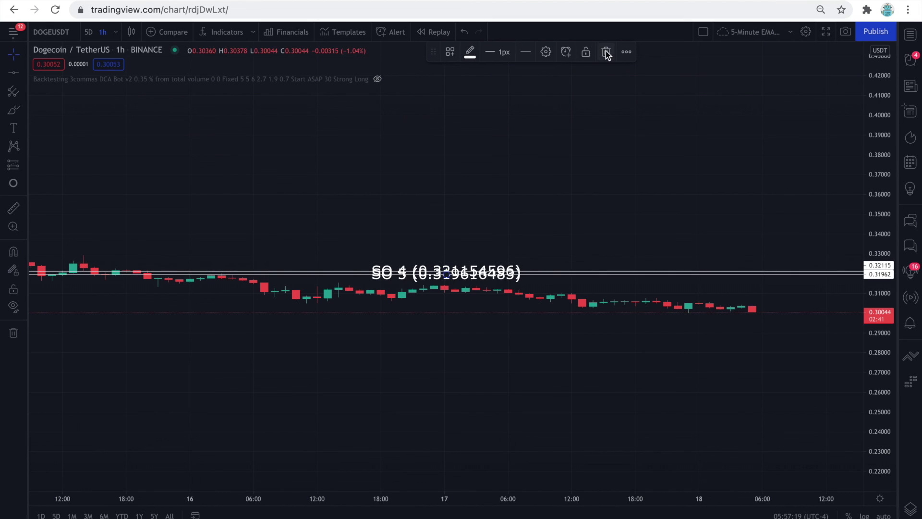
left_click(606, 54)
left_click(511, 271)
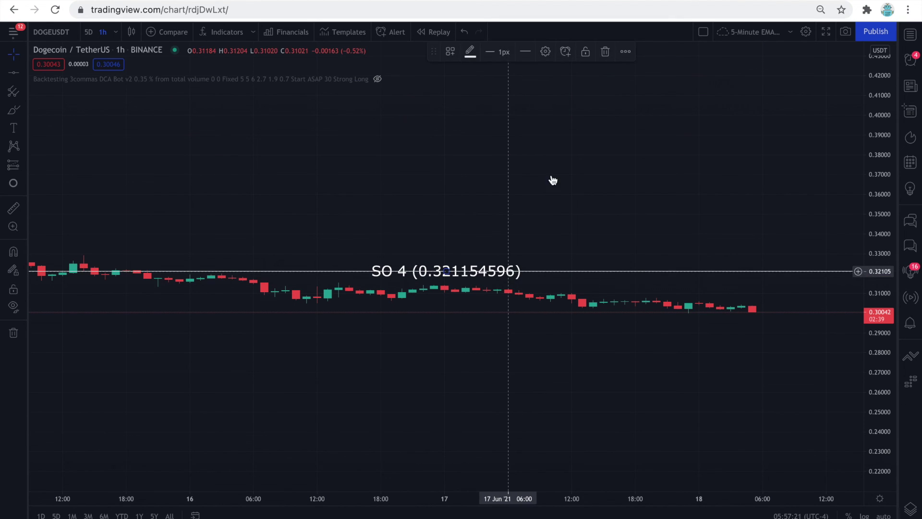
left_click(607, 55)
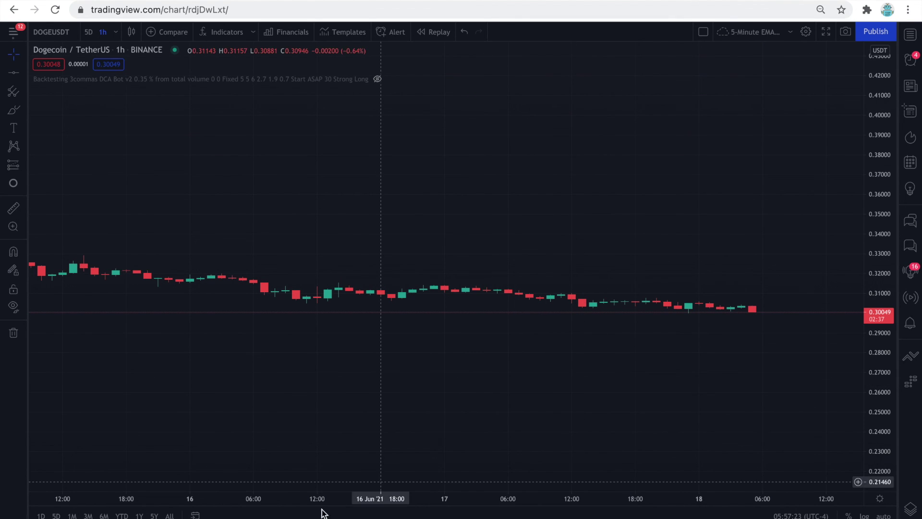
scroll(551, 479, "down", 5)
scroll(573, 478, "down", 3)
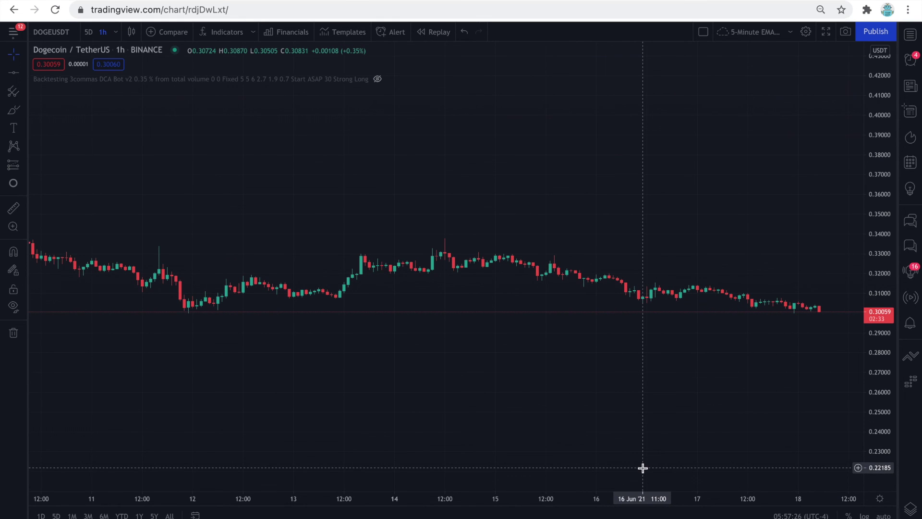